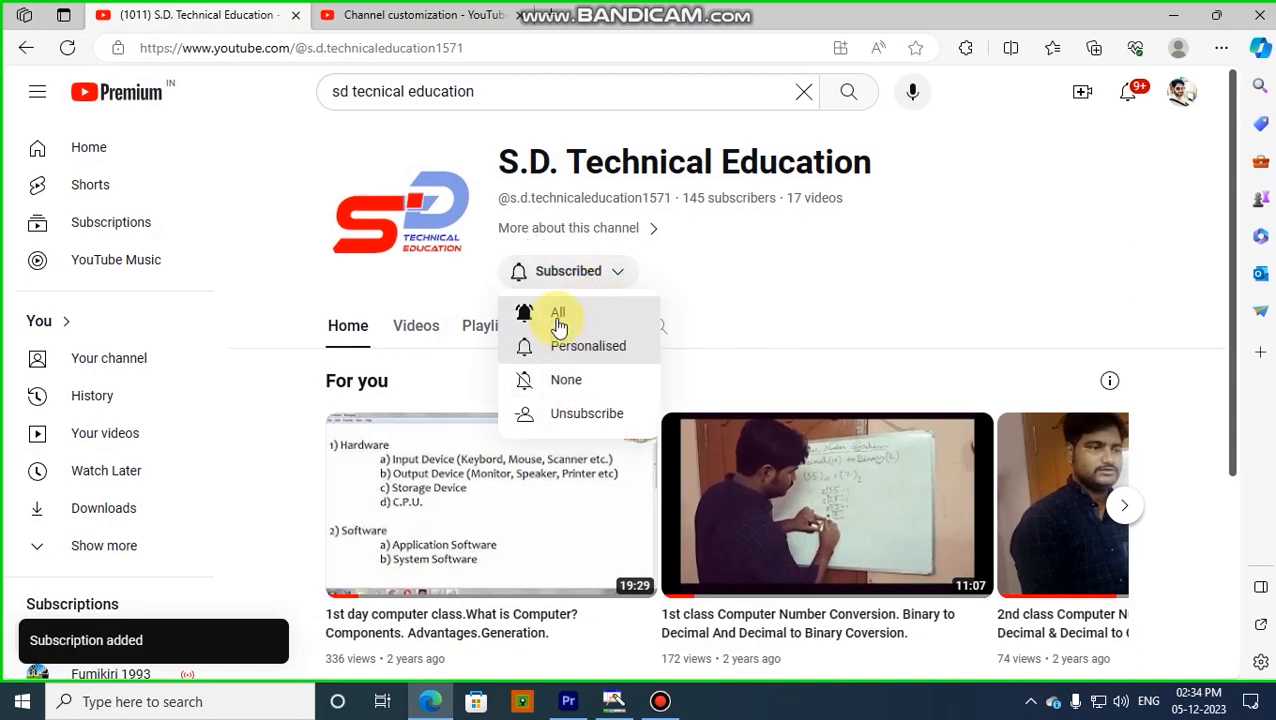
- Turn on all notifications for the subscribed S.D. Technical Education channel
{"action": "left_click", "coordinate": [557, 315]}
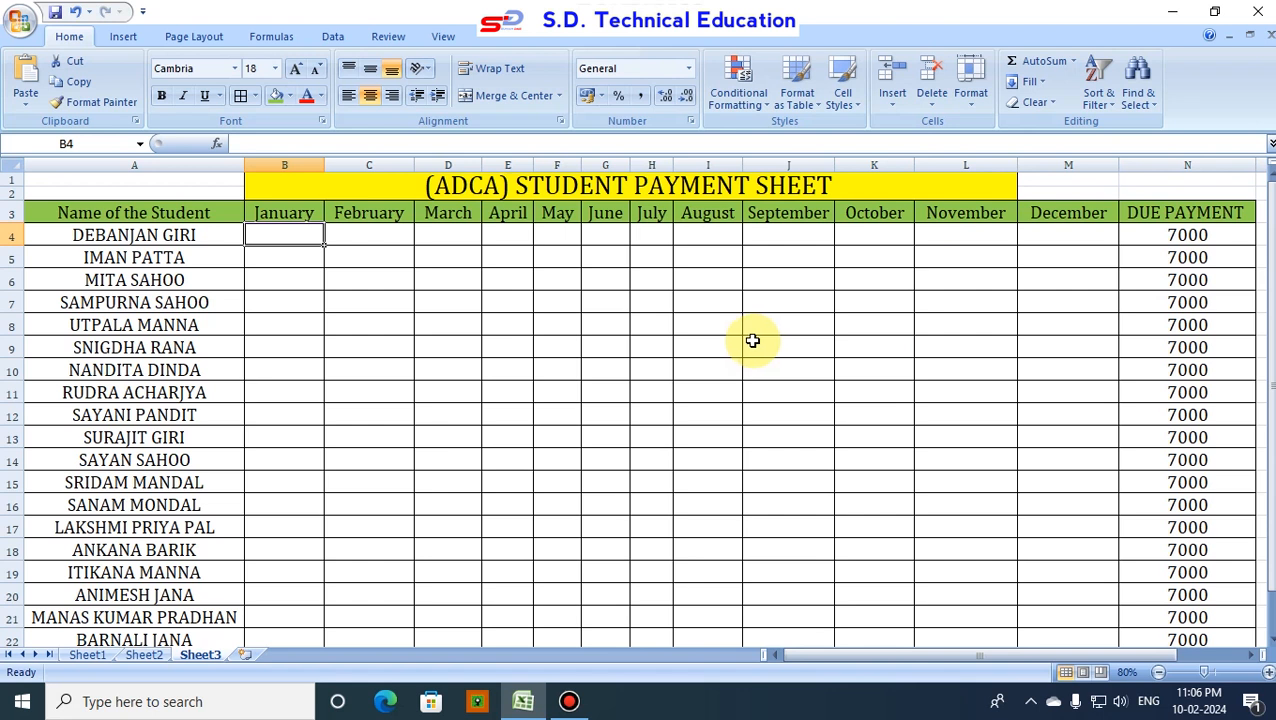
- Inspect the monthly payment cells and the Due Payment formula in the first student's row
{"action": "left_click", "coordinate": [352, 237]}
{"action": "left_click", "coordinate": [299, 239]}
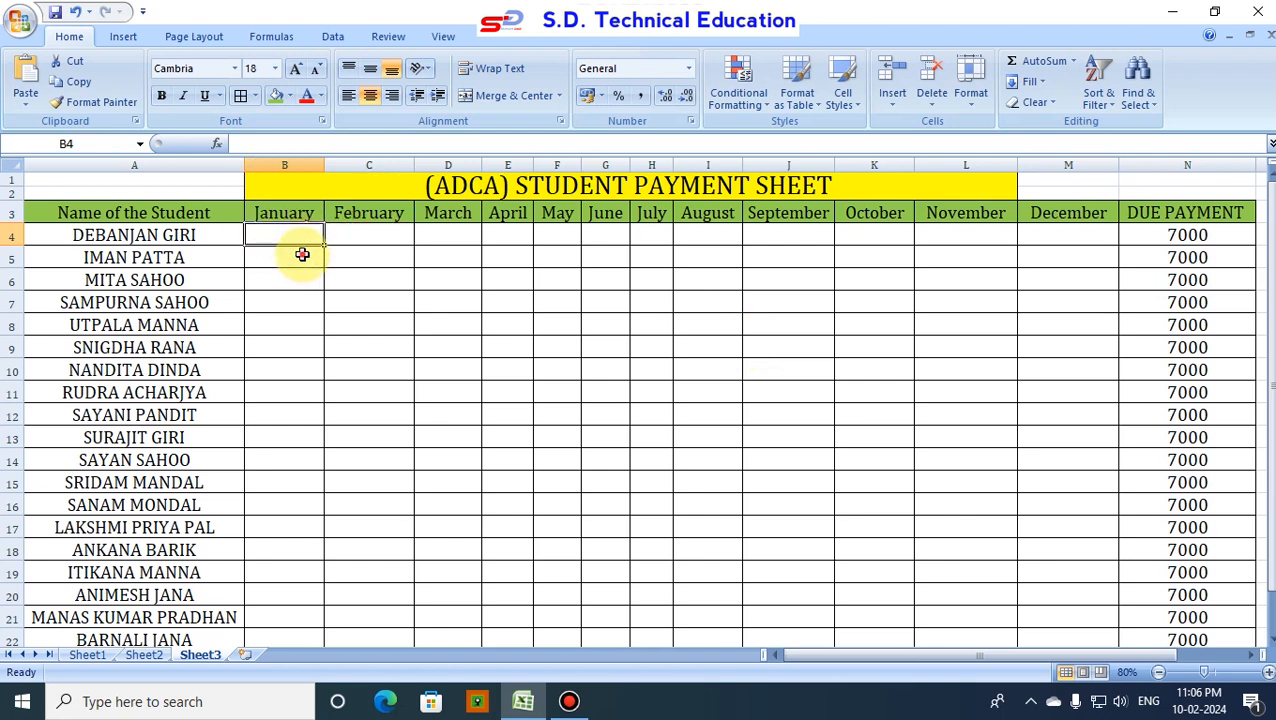
{"action": "left_click", "coordinate": [299, 256]}
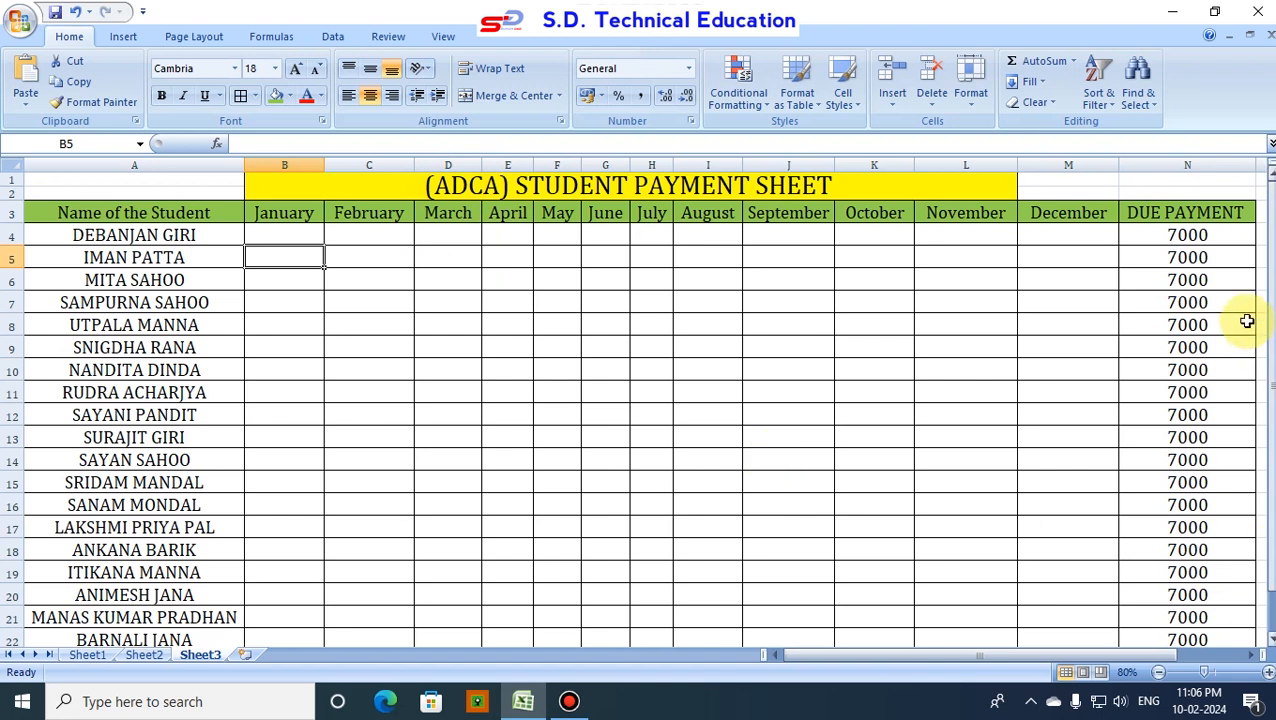
{"action": "left_click", "coordinate": [268, 233]}
{"action": "left_click", "coordinate": [365, 233]}
{"action": "left_click", "coordinate": [445, 234]}
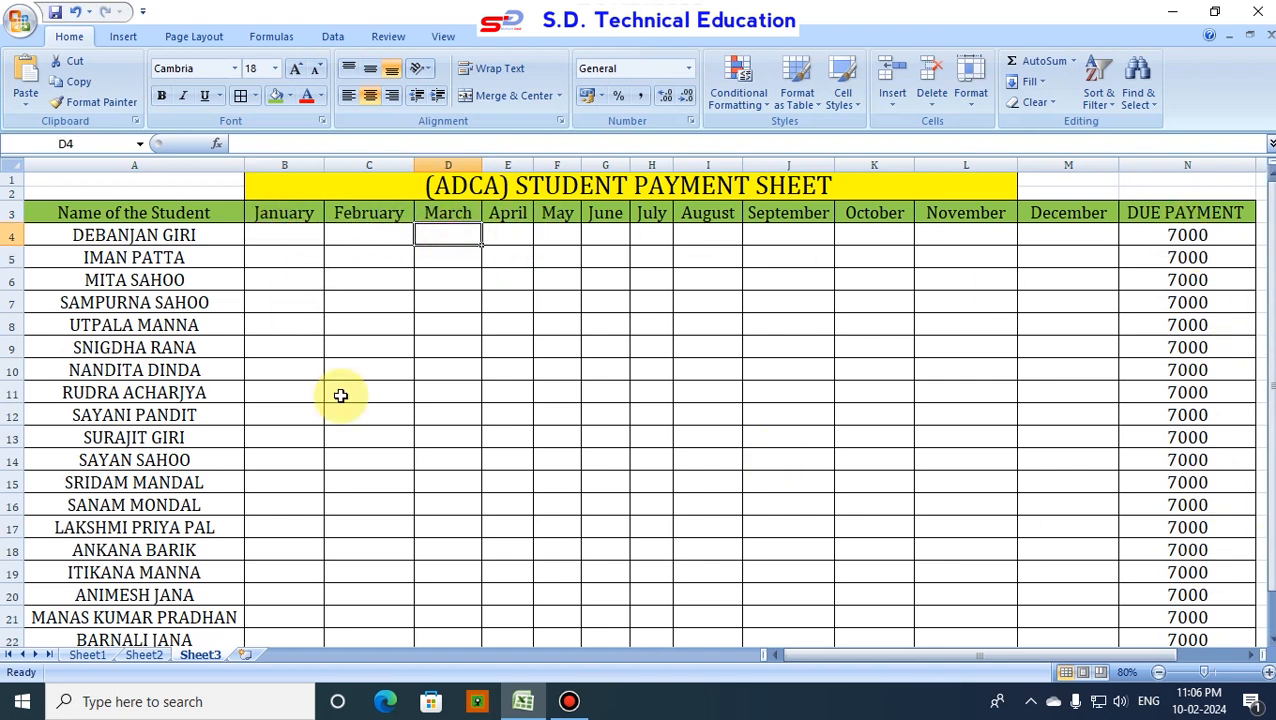
{"action": "left_click", "coordinate": [1190, 236]}
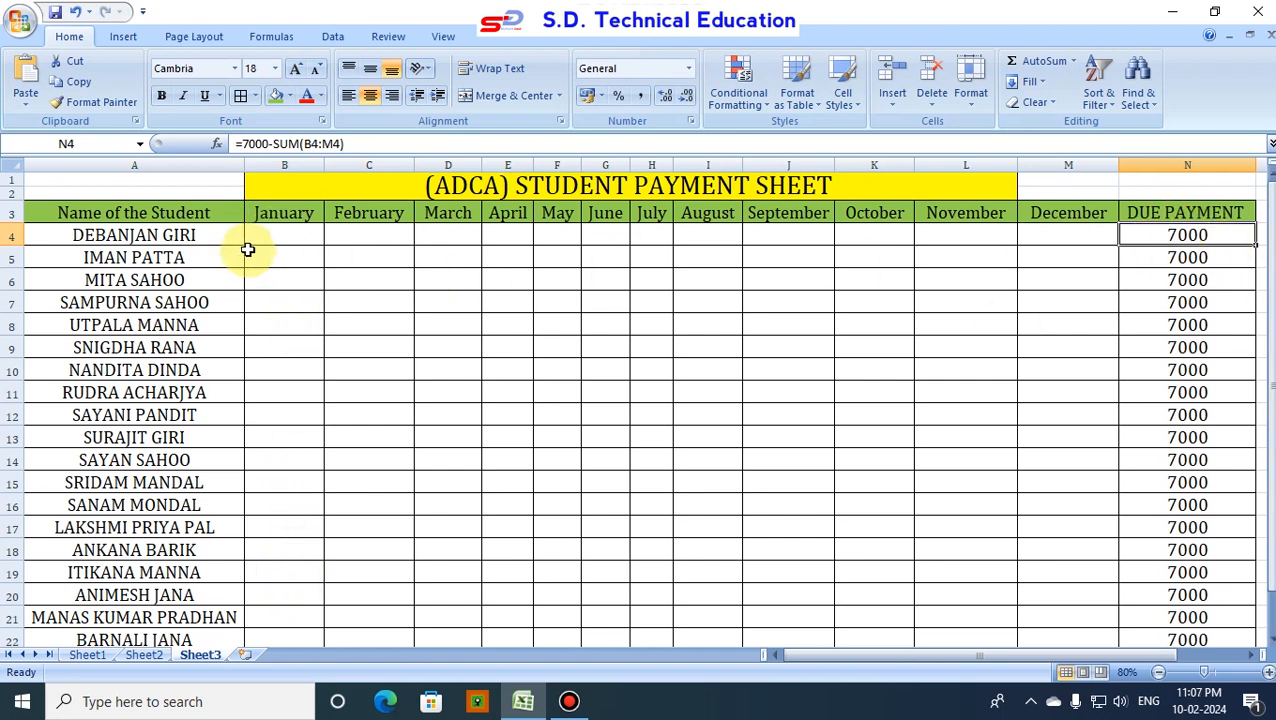
- Enter test payments of 1000 for January, 400 for February and 5600 for March in the first student's row
{"action": "left_click", "coordinate": [268, 234]}
{"action": "type", "text": "1000"}
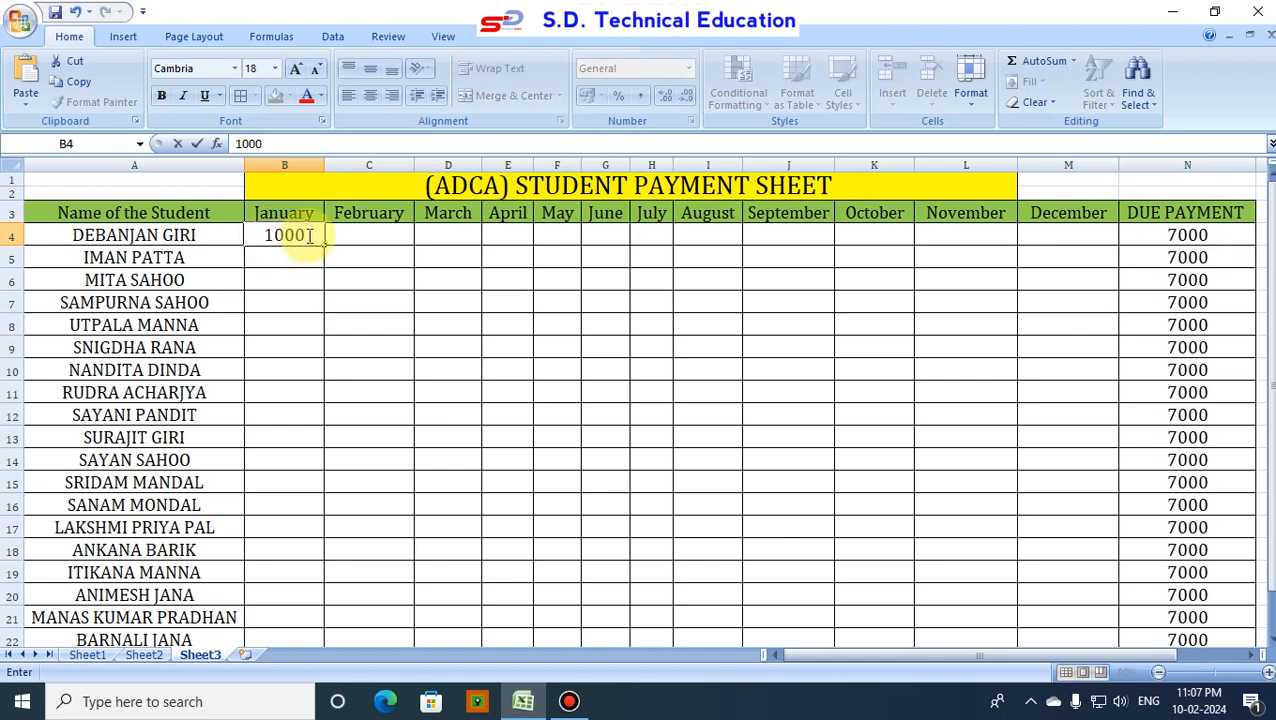
{"action": "key", "text": "Return"}
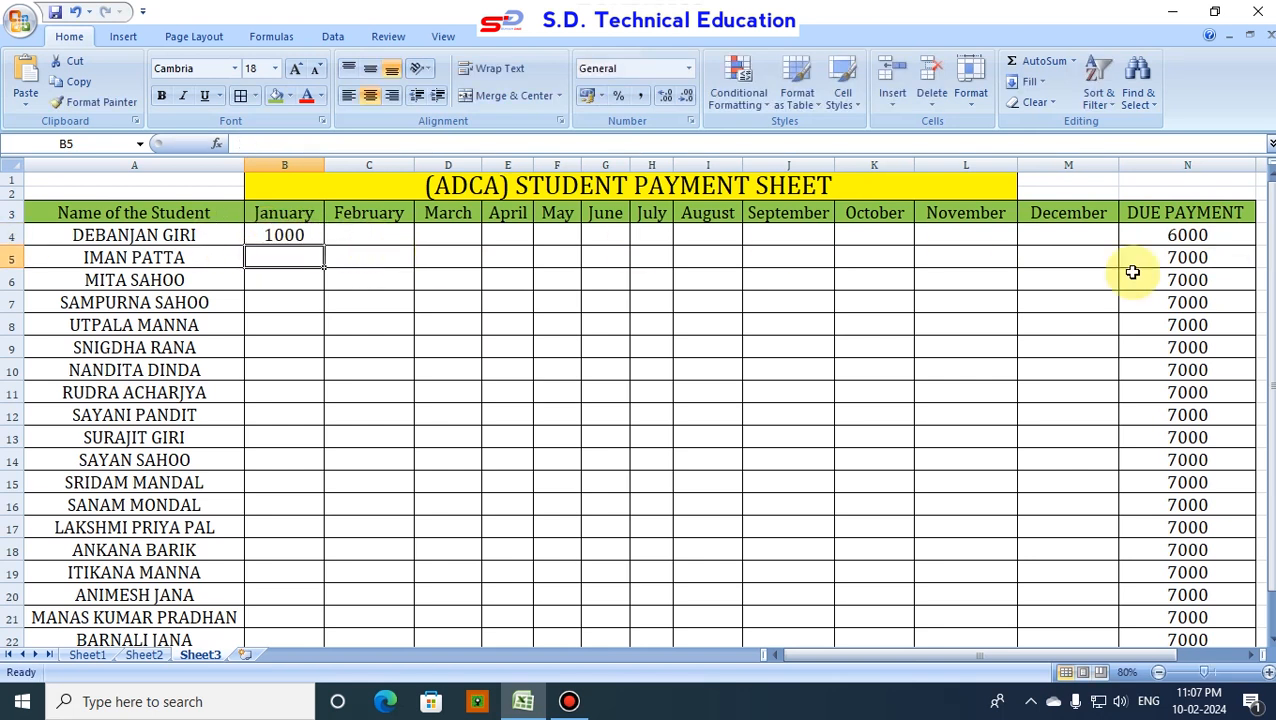
{"action": "left_click", "coordinate": [366, 233]}
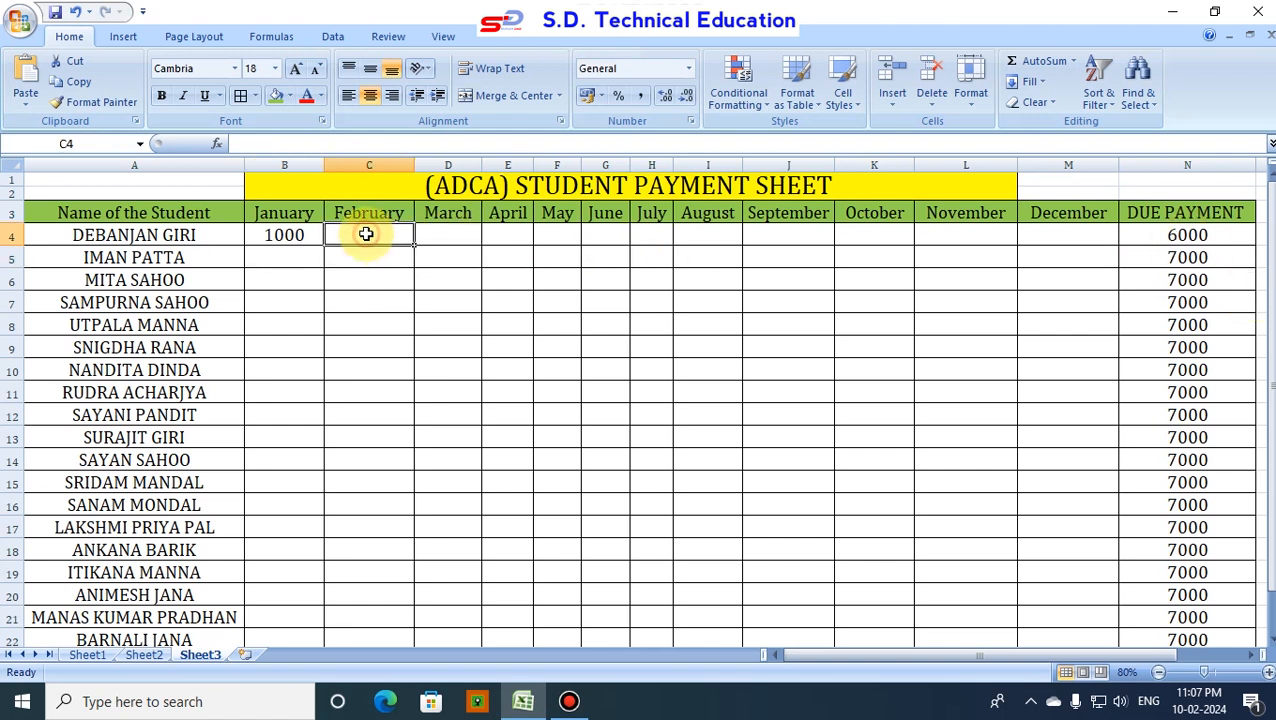
{"action": "type", "text": "400"}
{"action": "key", "text": "Return"}
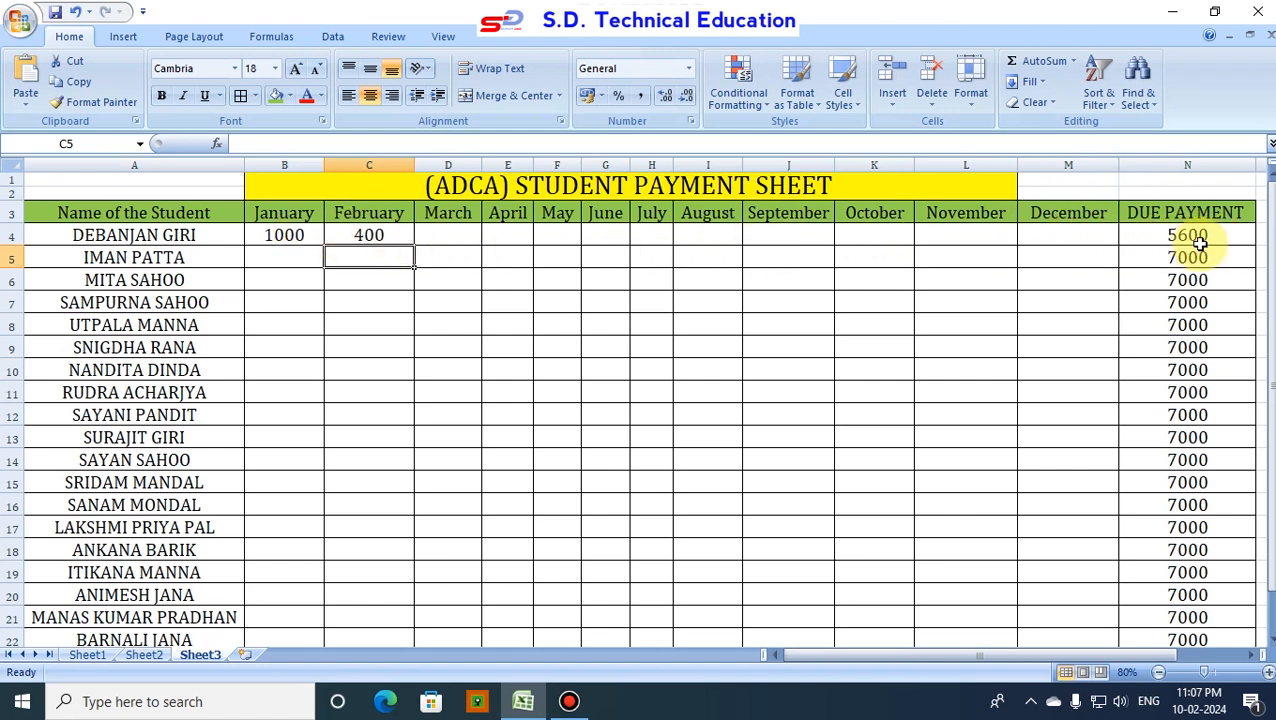
{"action": "left_click", "coordinate": [447, 236]}
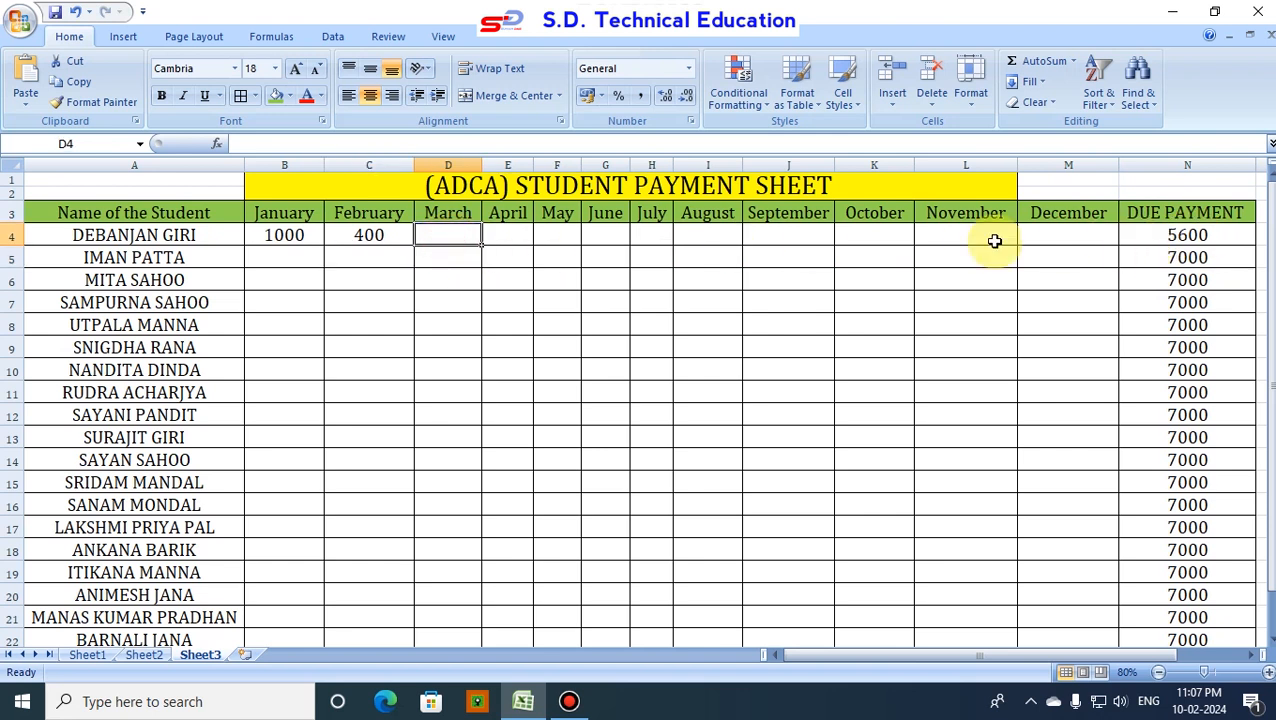
{"action": "type", "text": "5600"}
{"action": "key", "text": "Return"}
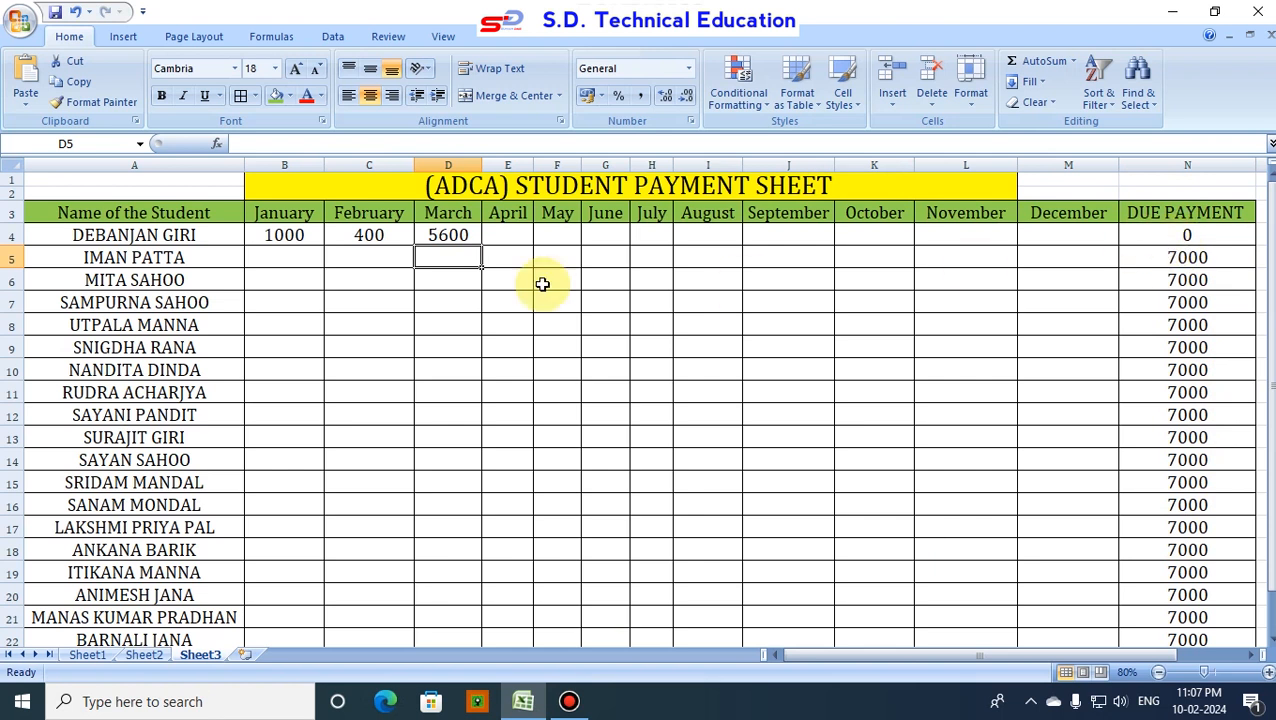
- Clear the first student's January to March payments and all Due Payment formulas in N4:N23
{"action": "left_click_drag", "start_coordinate": [291, 236], "coordinate": [456, 240]}
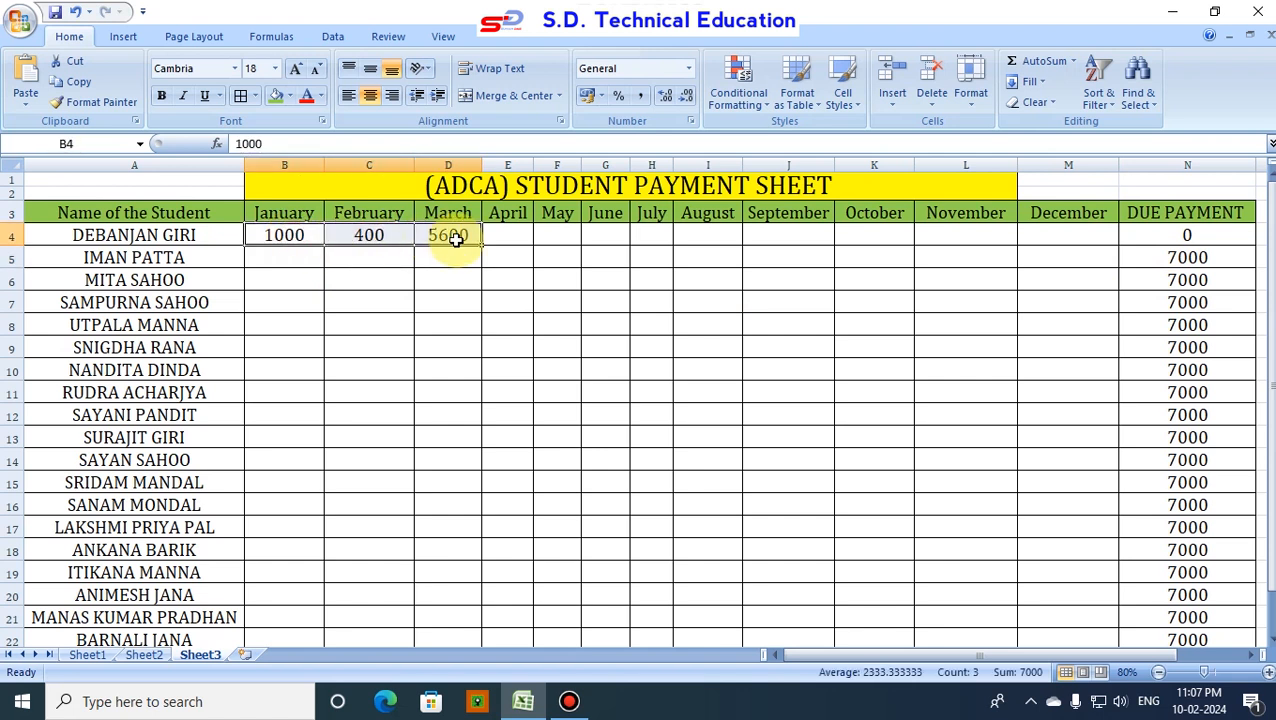
{"action": "key", "text": "Delete"}
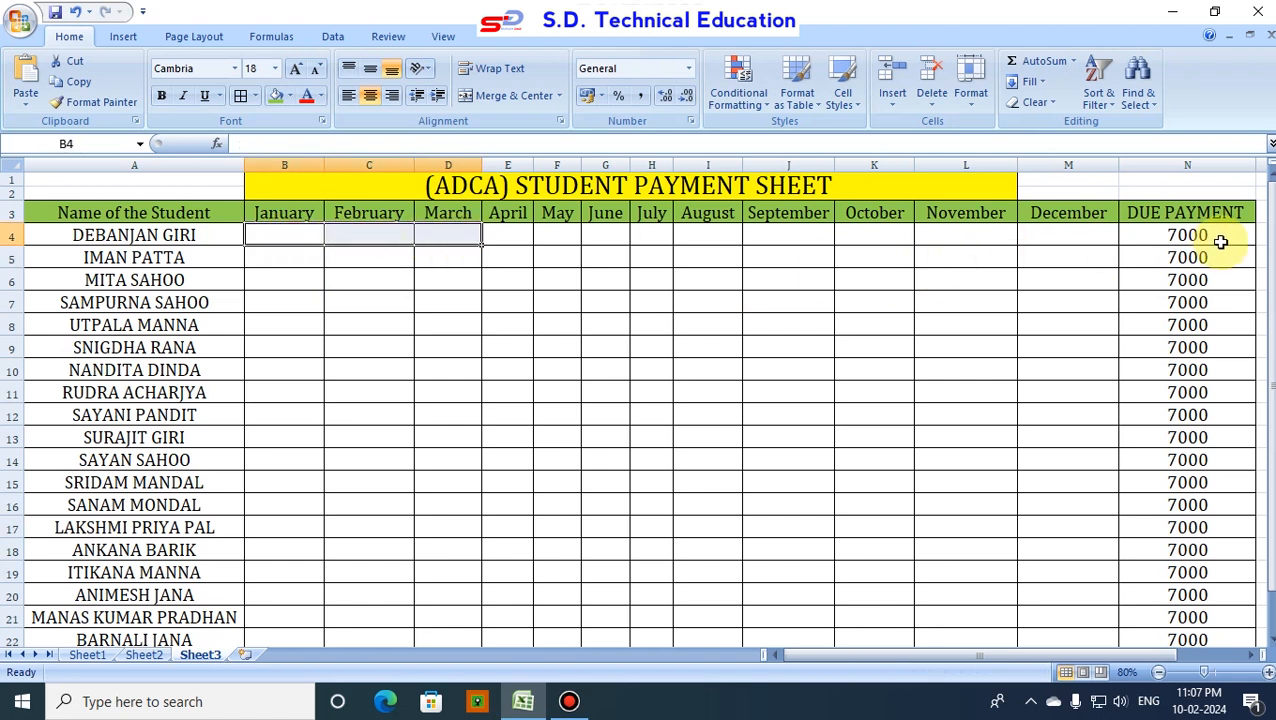
{"action": "left_click_drag", "start_coordinate": [1180, 236], "coordinate": [1178, 613]}
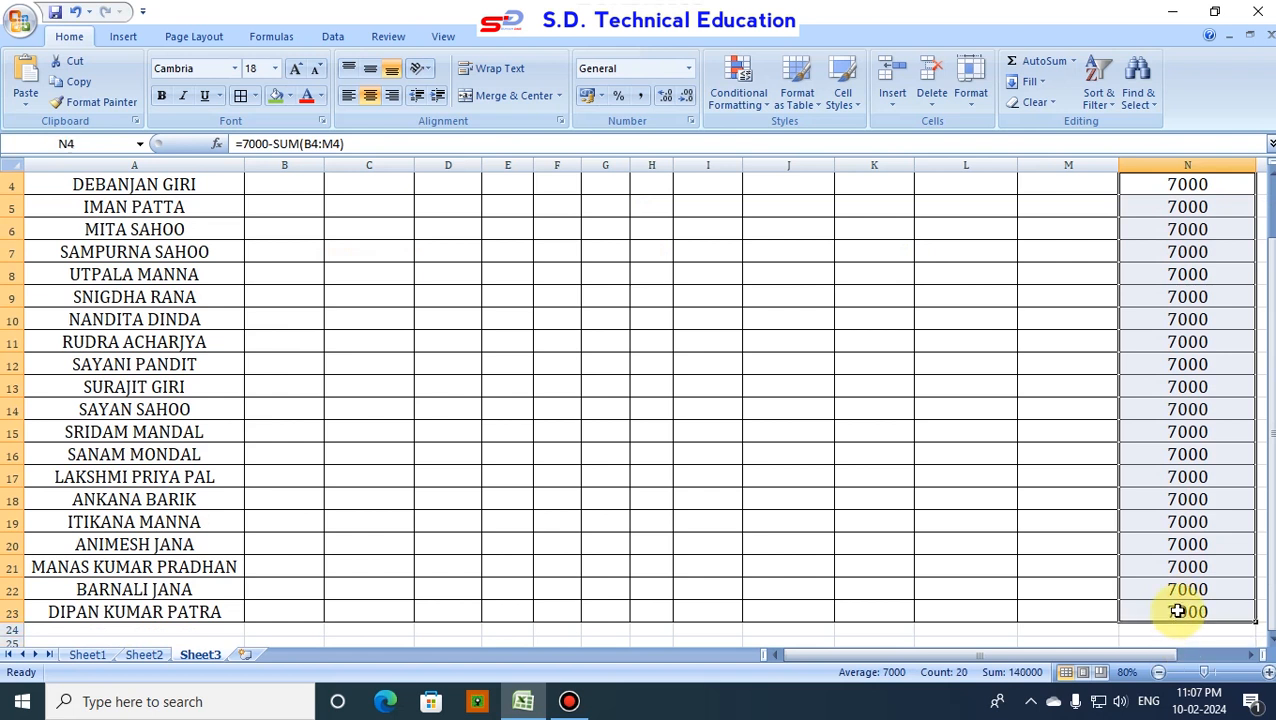
{"action": "key", "text": "Delete"}
{"action": "scroll", "coordinate": [1127, 501], "scroll_direction": "up", "scroll_amount": 1}
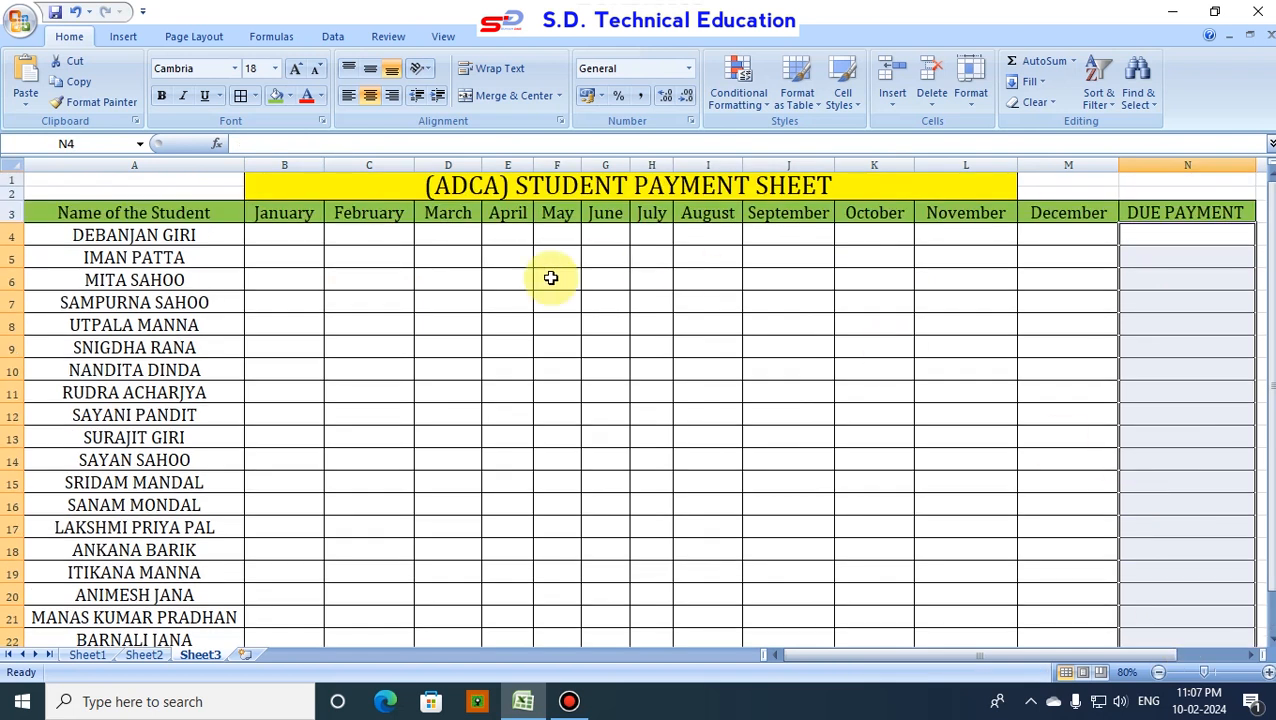
{"action": "left_click", "coordinate": [278, 234]}
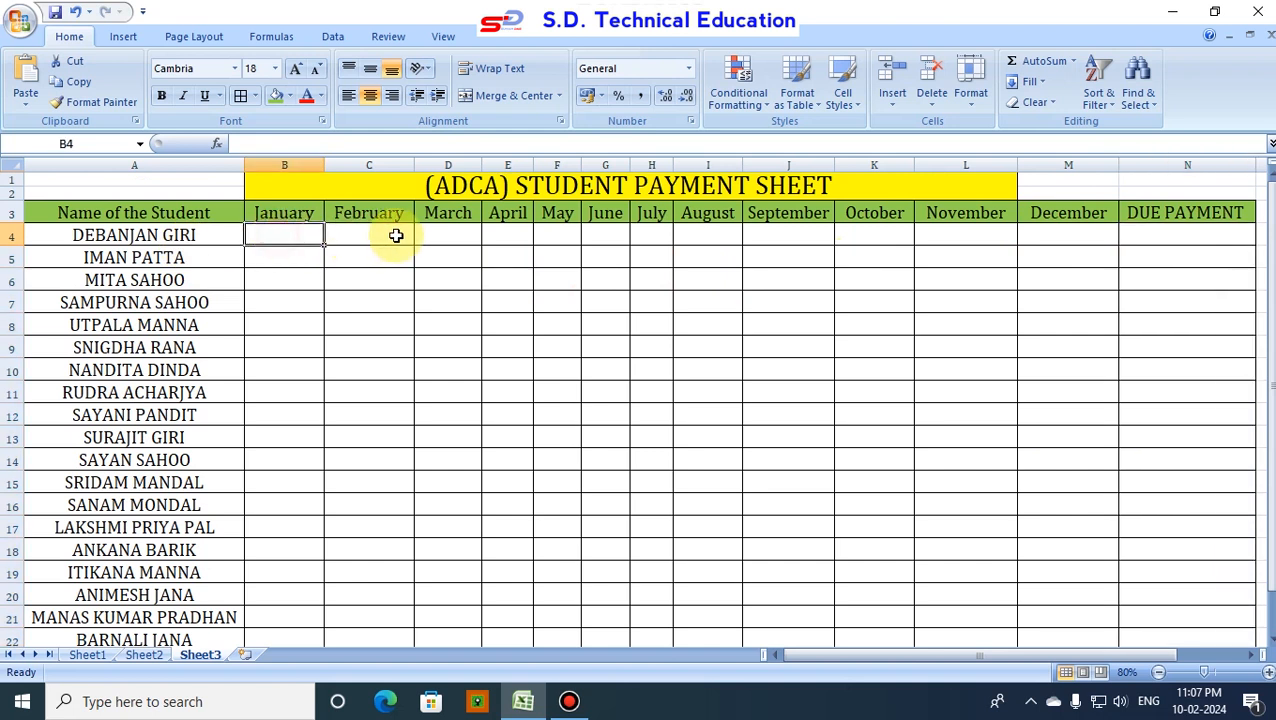
{"action": "left_click", "coordinate": [393, 233]}
{"action": "left_click", "coordinate": [464, 233]}
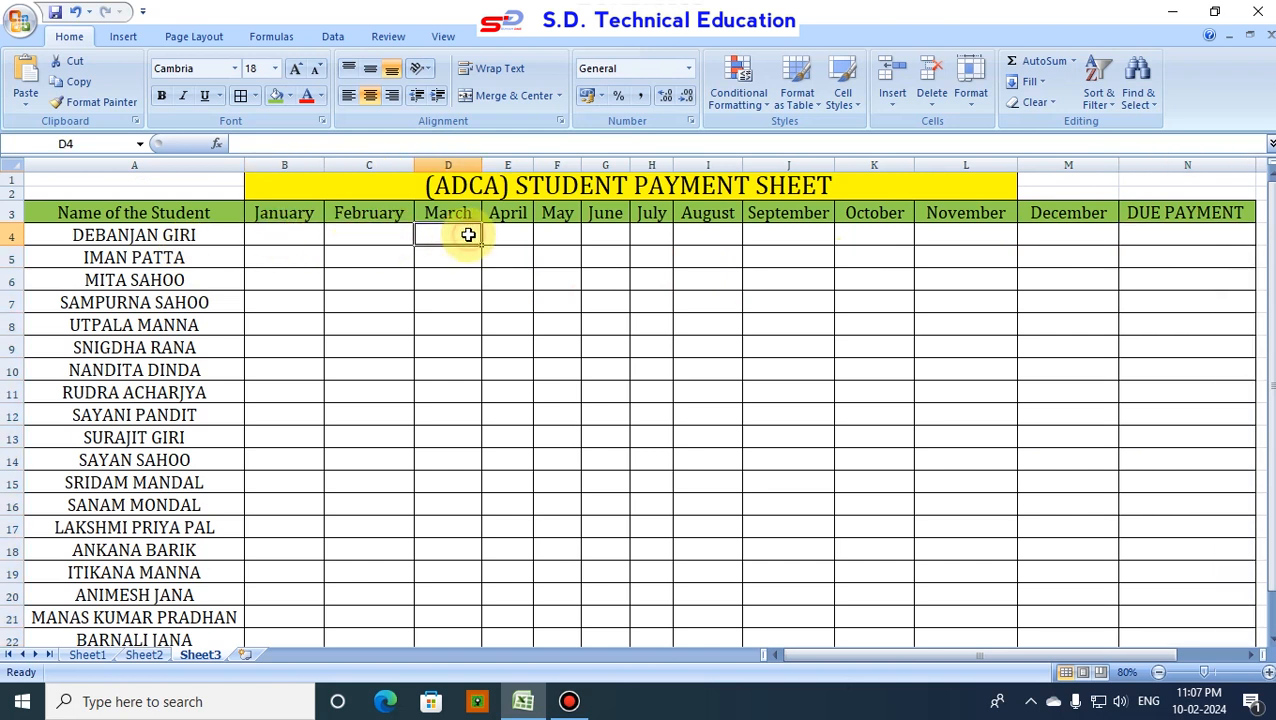
{"action": "left_click", "coordinate": [1154, 238]}
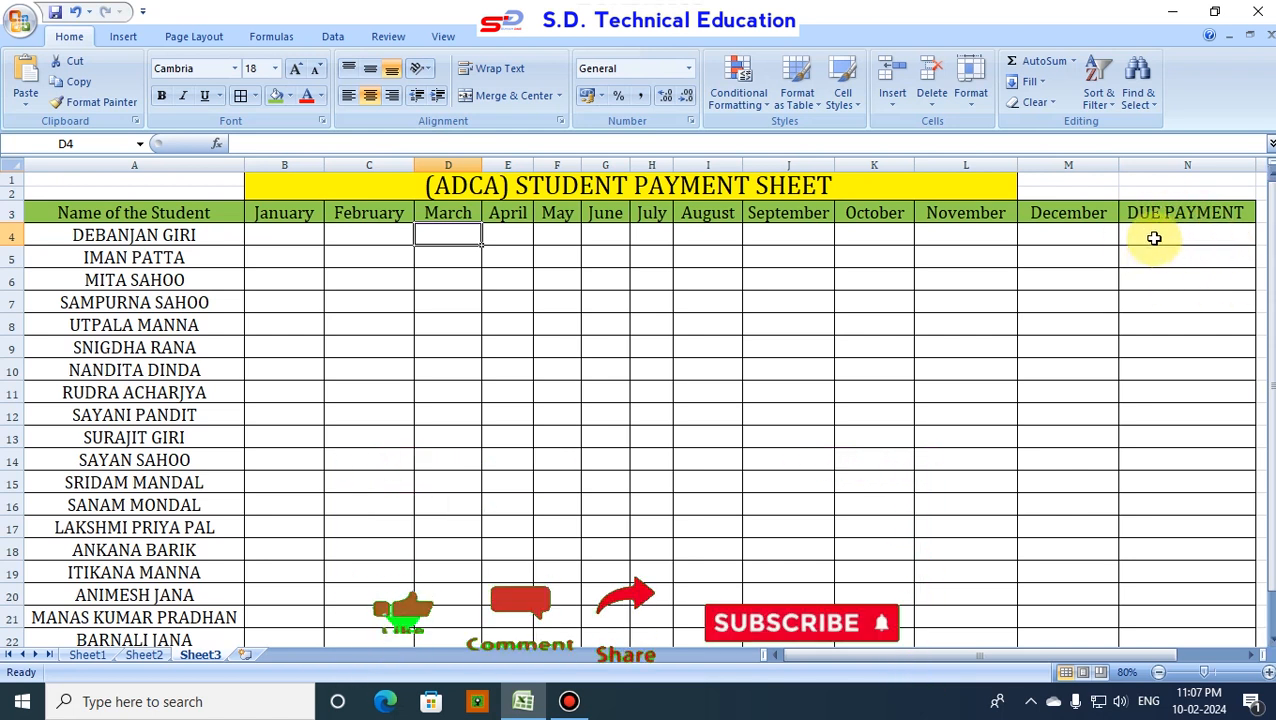
{"action": "type", "text": "="}
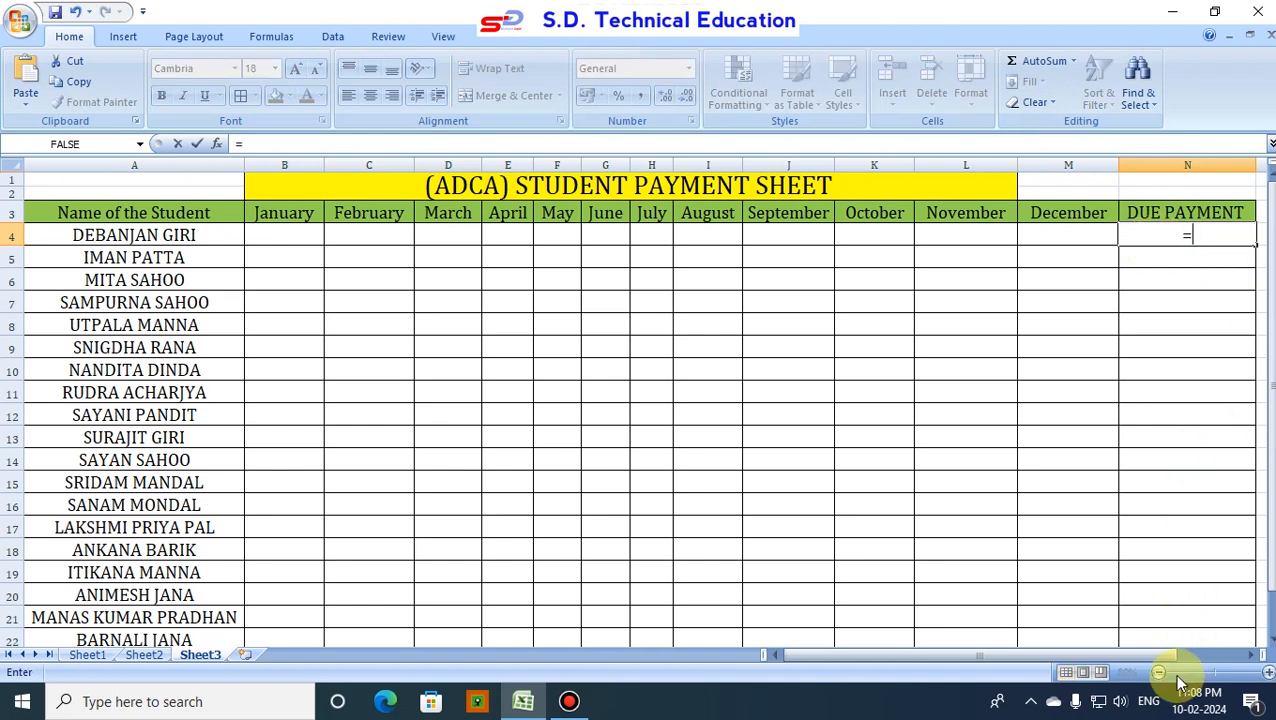
{"action": "key", "text": "Escape"}
{"action": "left_click", "coordinate": [1172, 298]}
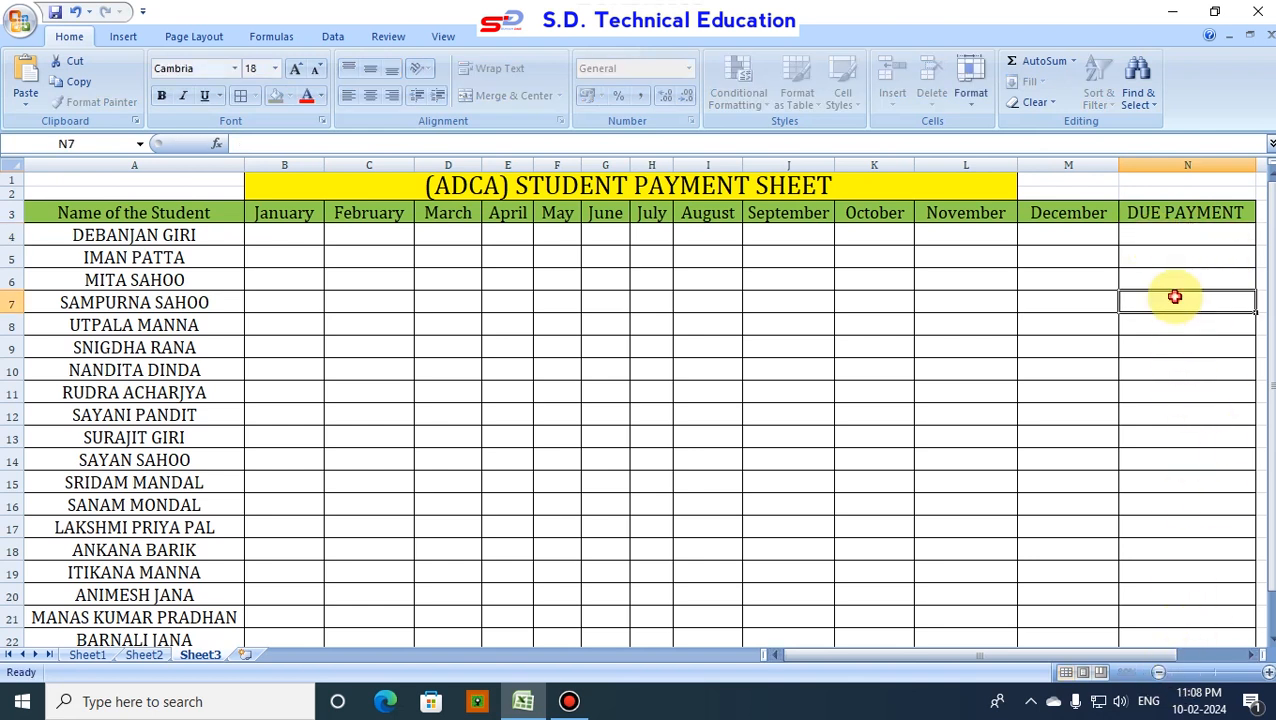
- Enter the formula =7000-SUM(B4:M4) in the first student's Due Payment cell, N4
{"action": "left_click", "coordinate": [1268, 672]}
{"action": "left_click", "coordinate": [1268, 672]}
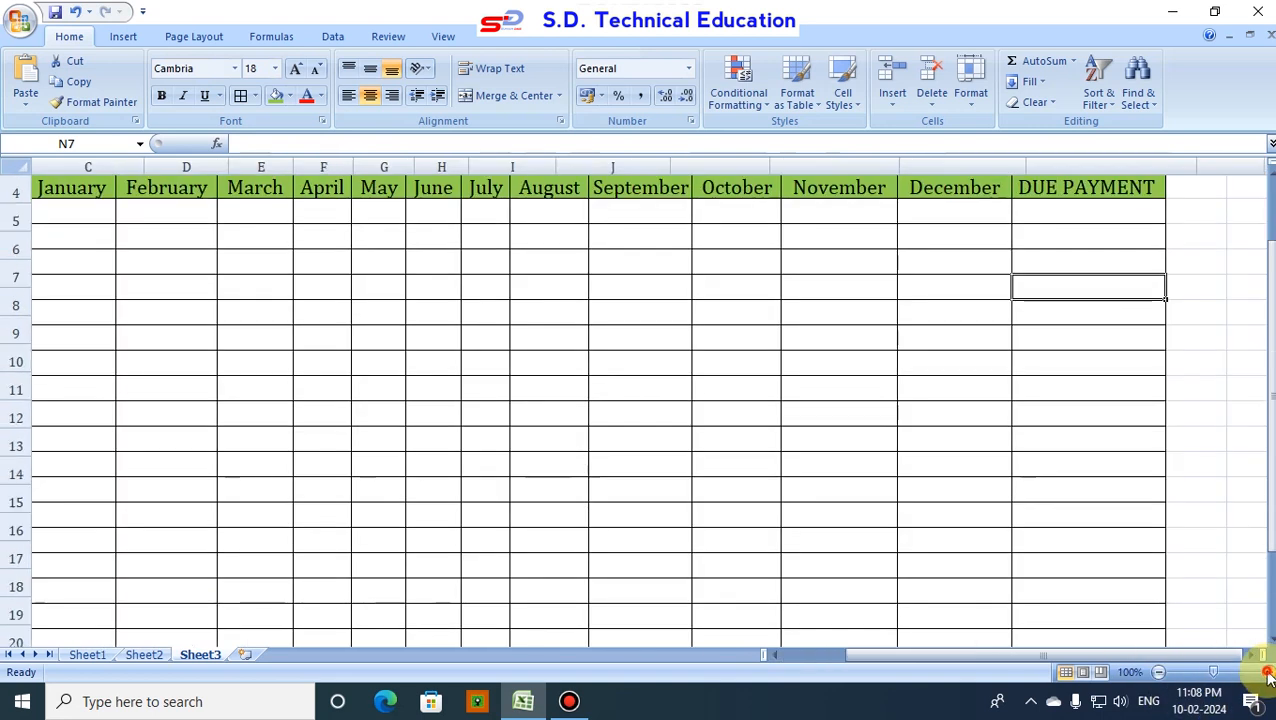
{"action": "scroll", "coordinate": [1051, 498], "scroll_direction": "up", "scroll_amount": 1}
{"action": "left_click", "coordinate": [1100, 256]}
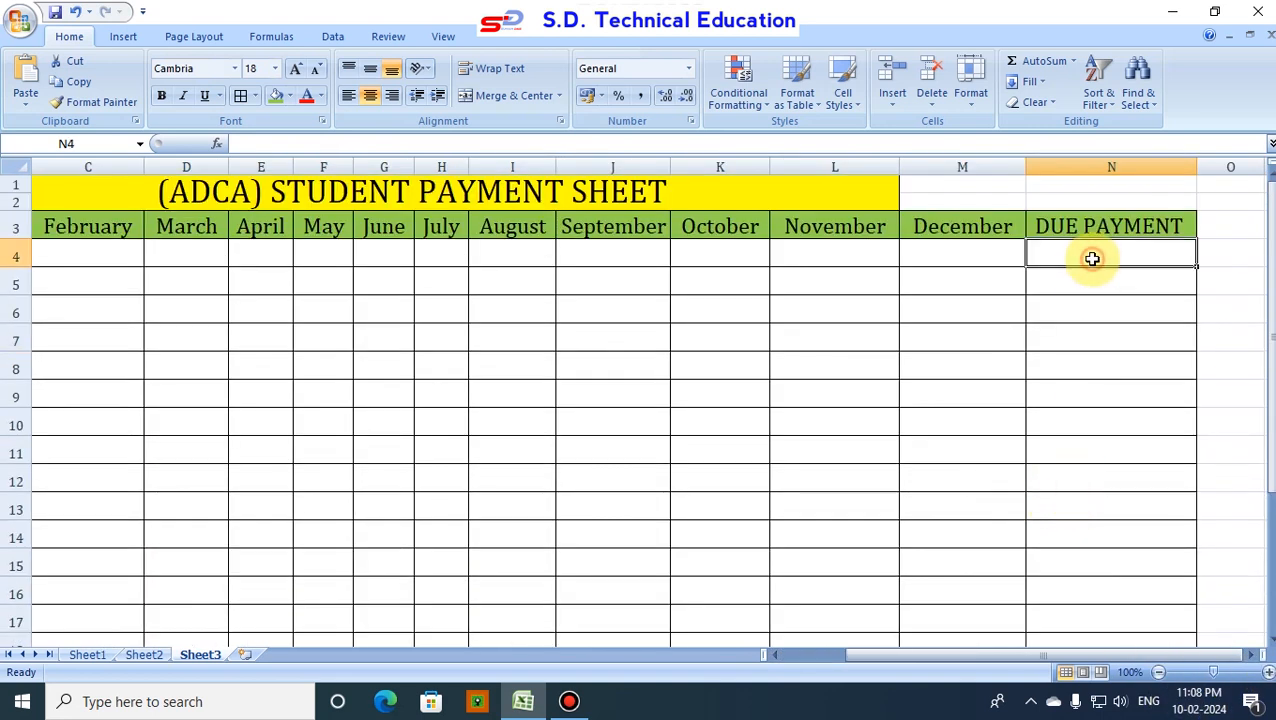
{"action": "type", "text": "=7000-"}
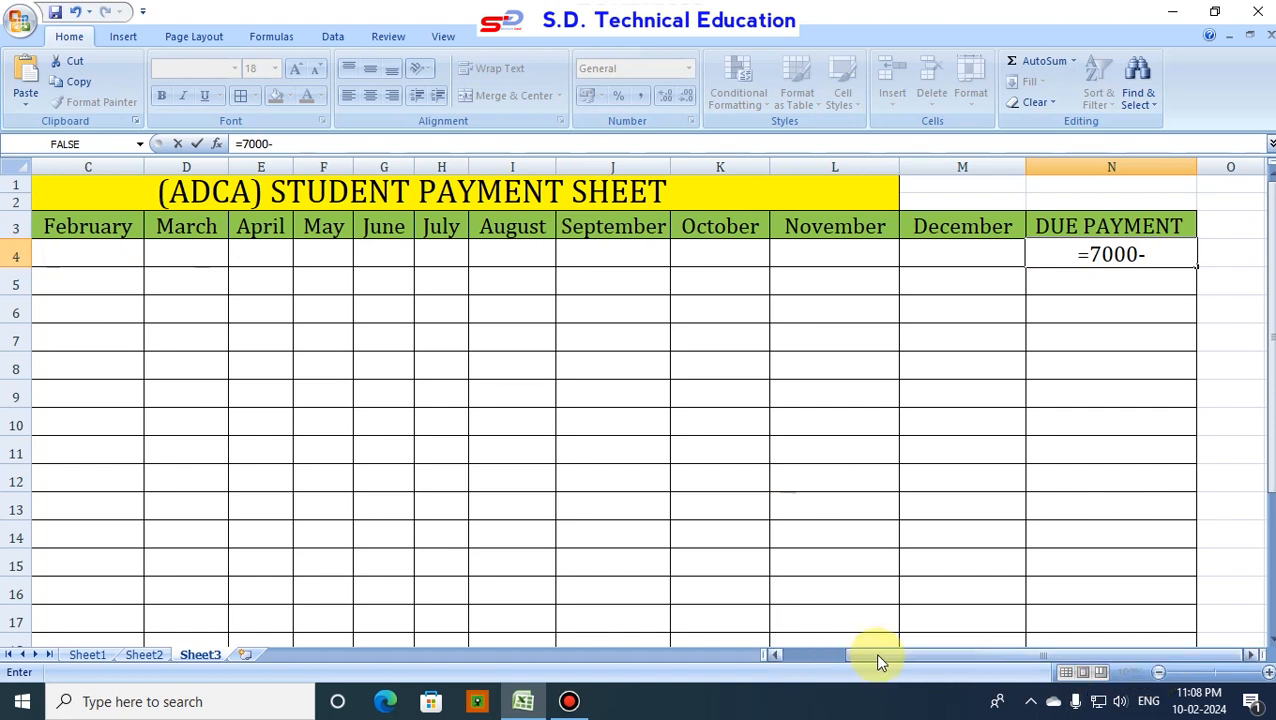
{"action": "left_click_drag", "start_coordinate": [874, 663], "coordinate": [783, 660]}
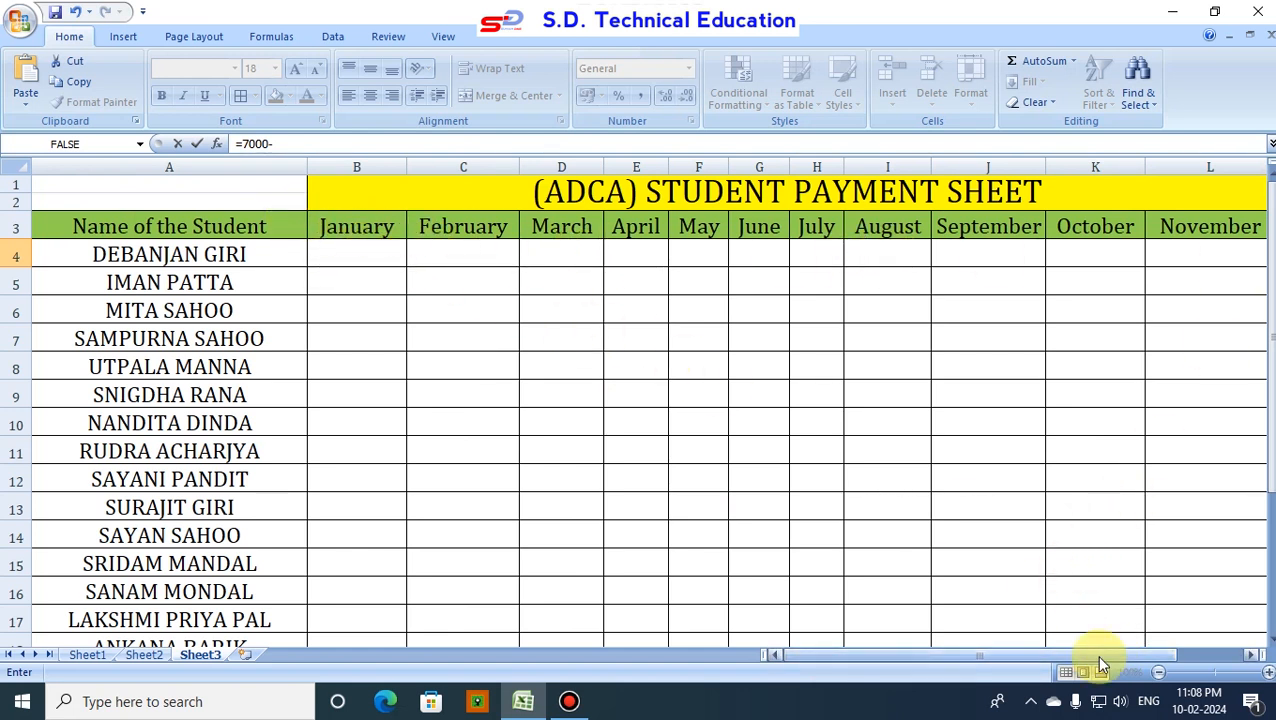
{"action": "left_click_drag", "start_coordinate": [1096, 654], "coordinate": [1172, 660]}
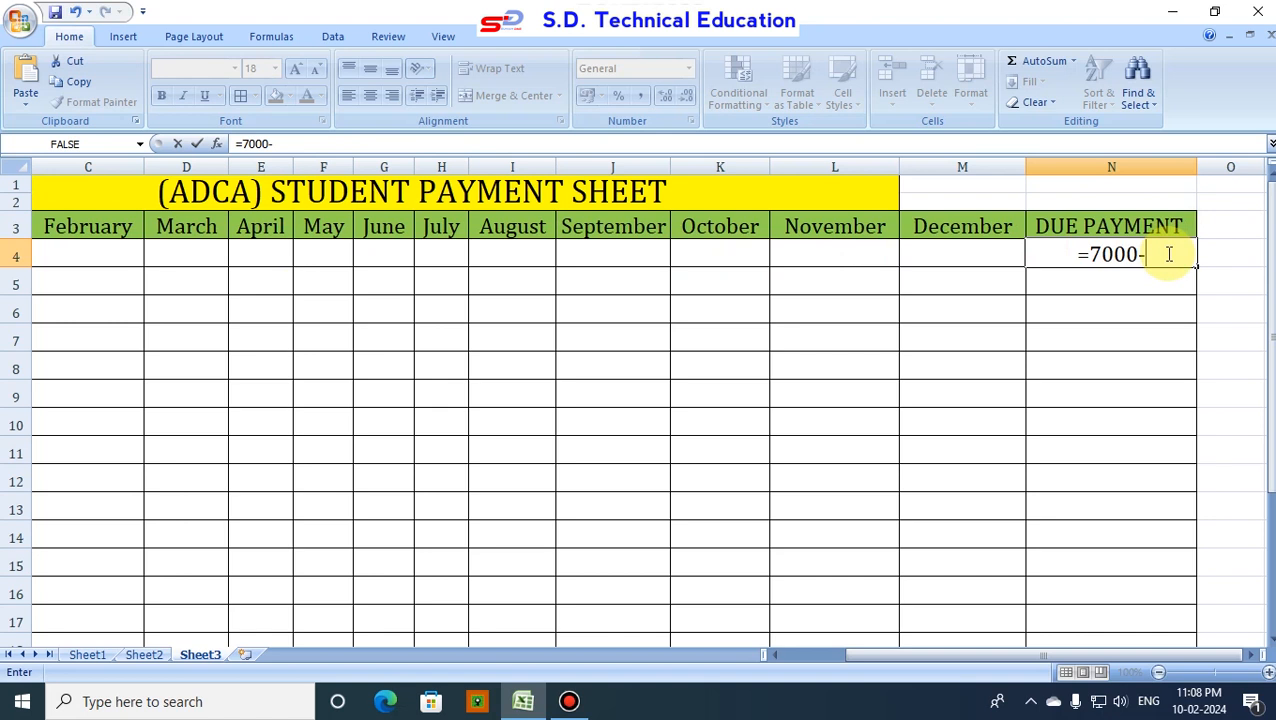
{"action": "type", "text": "SUM"}
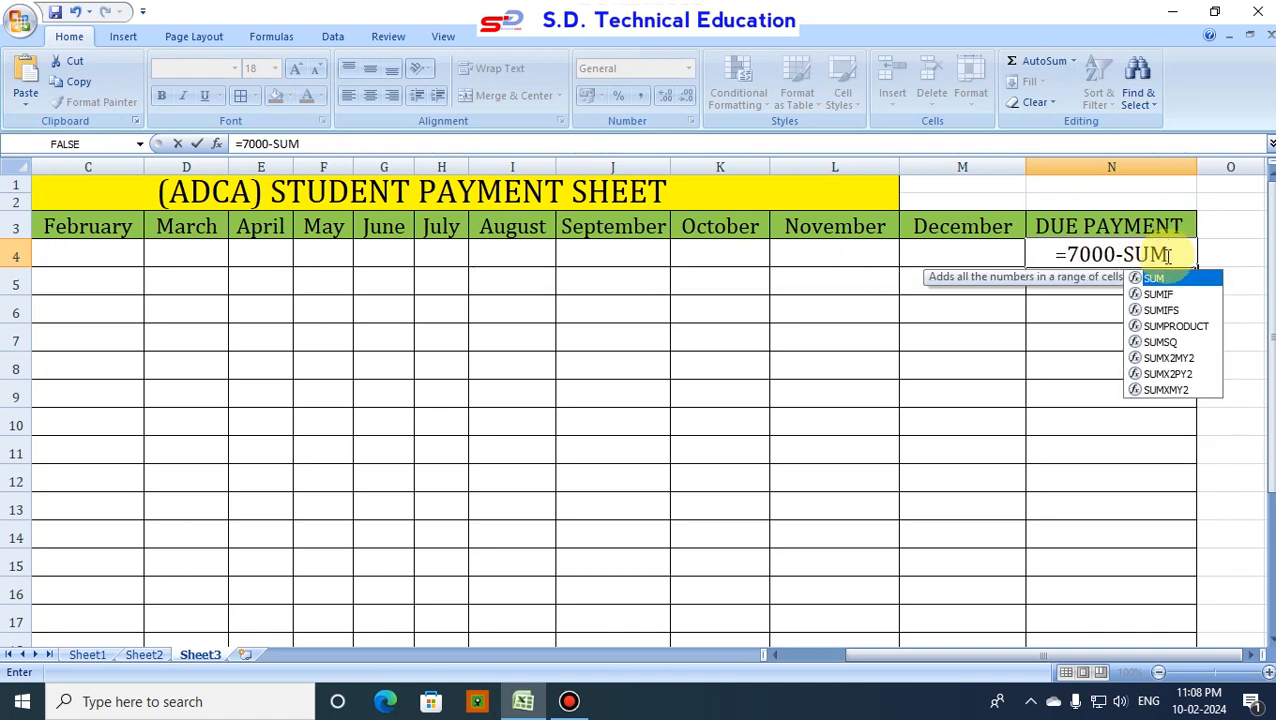
{"action": "type", "text": "("}
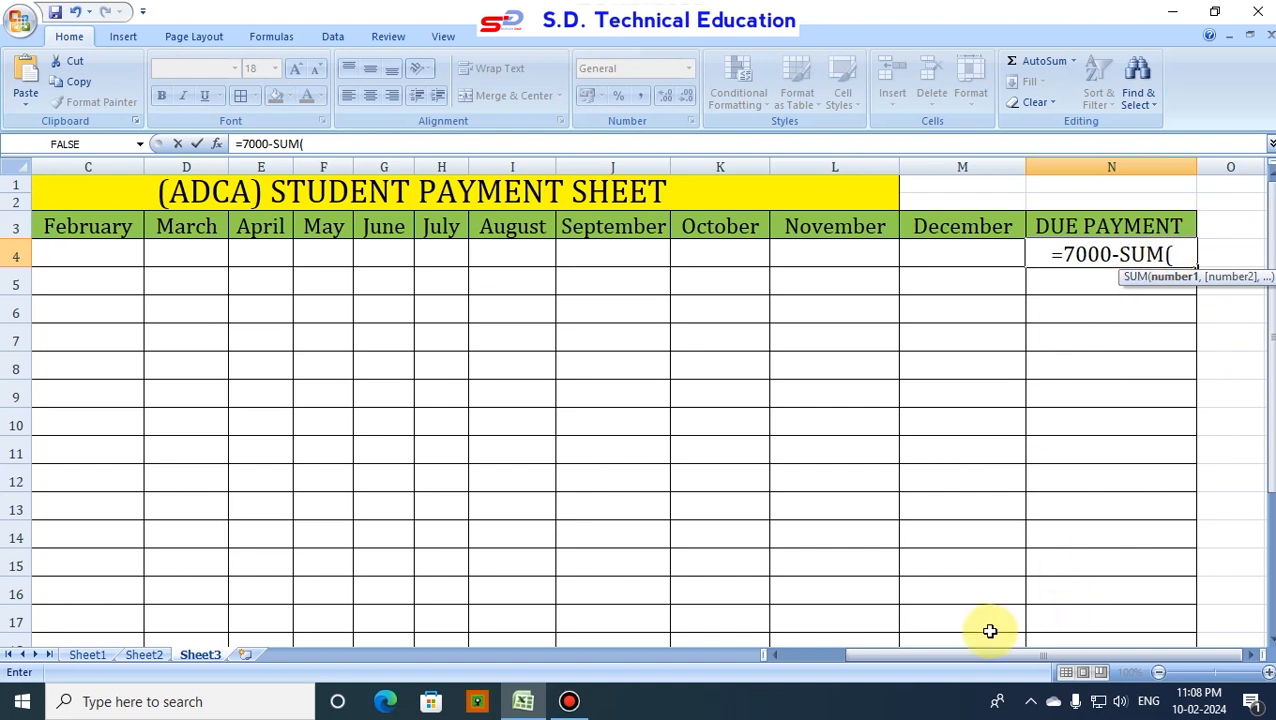
{"action": "left_click_drag", "start_coordinate": [960, 662], "coordinate": [930, 660]}
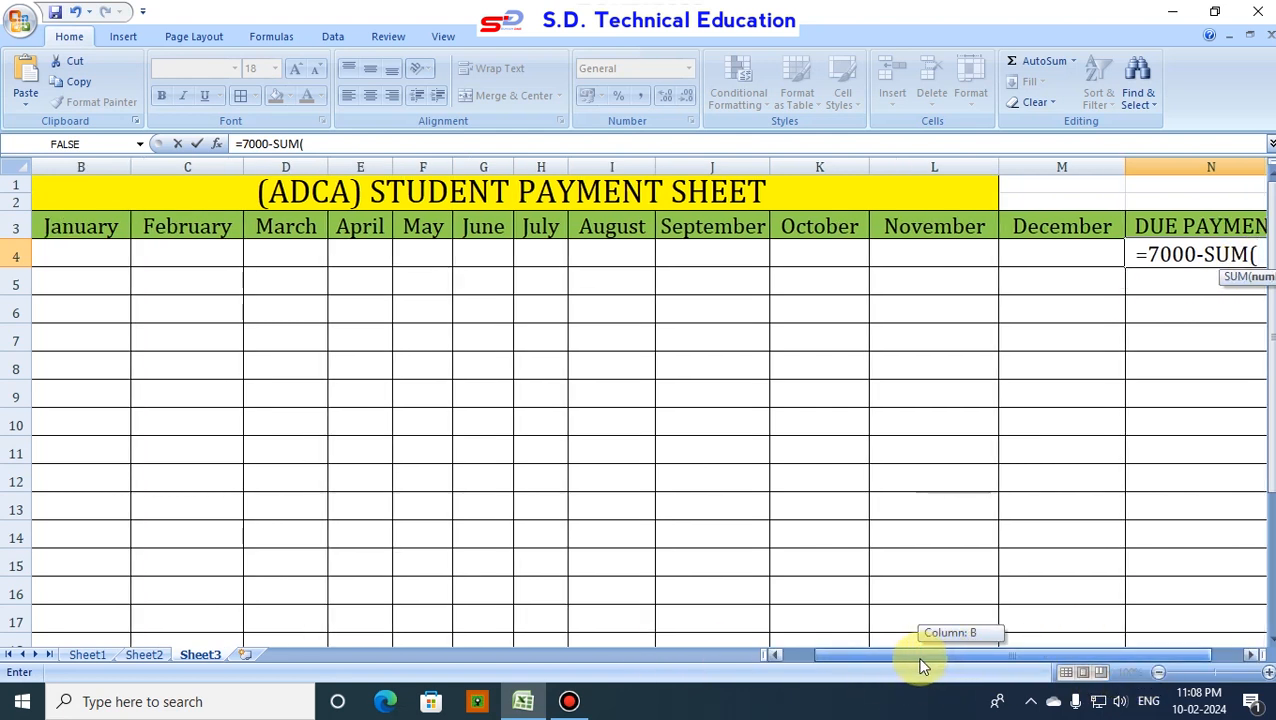
{"action": "left_click_drag", "start_coordinate": [63, 249], "coordinate": [1047, 249]}
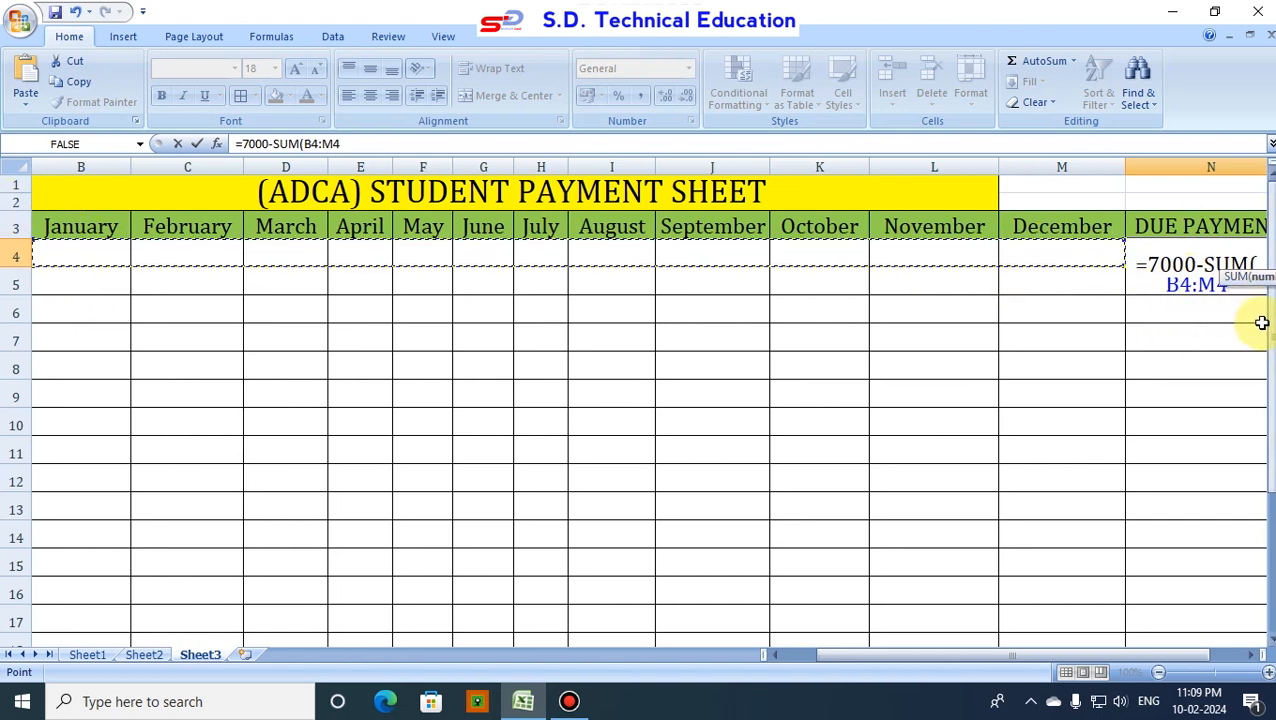
{"action": "type", "text": ")"}
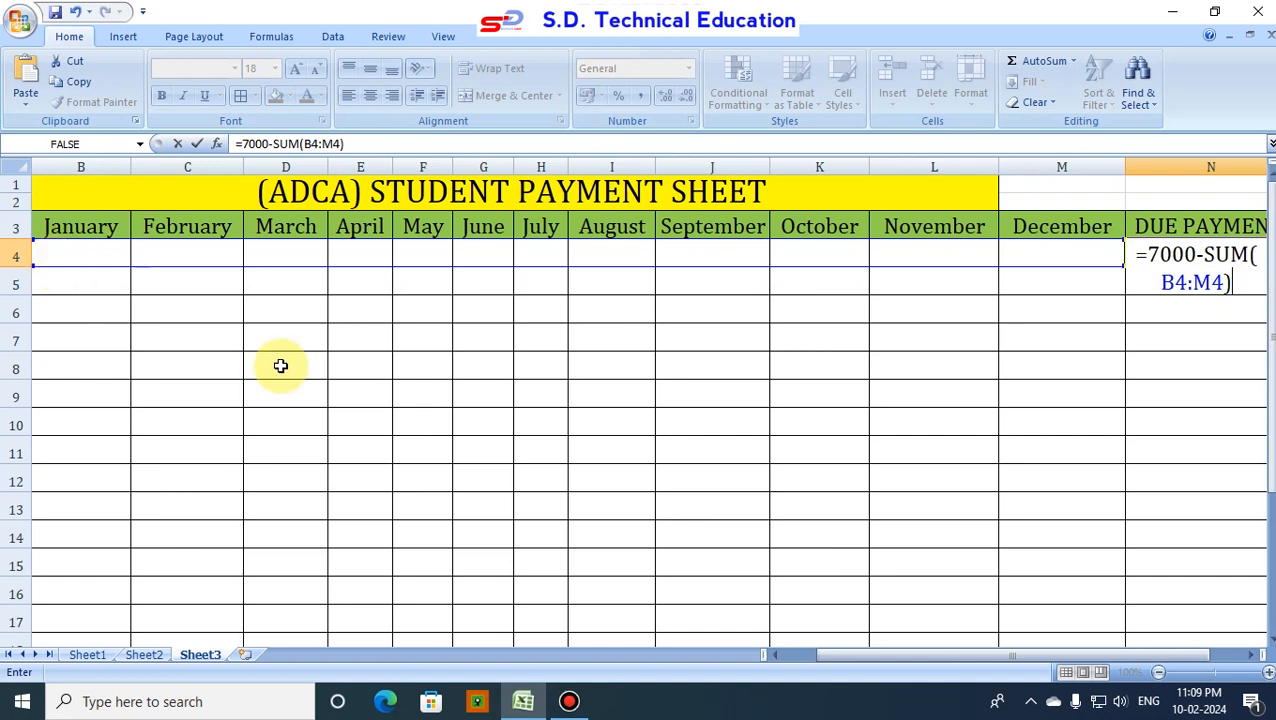
{"action": "key", "text": "Return"}
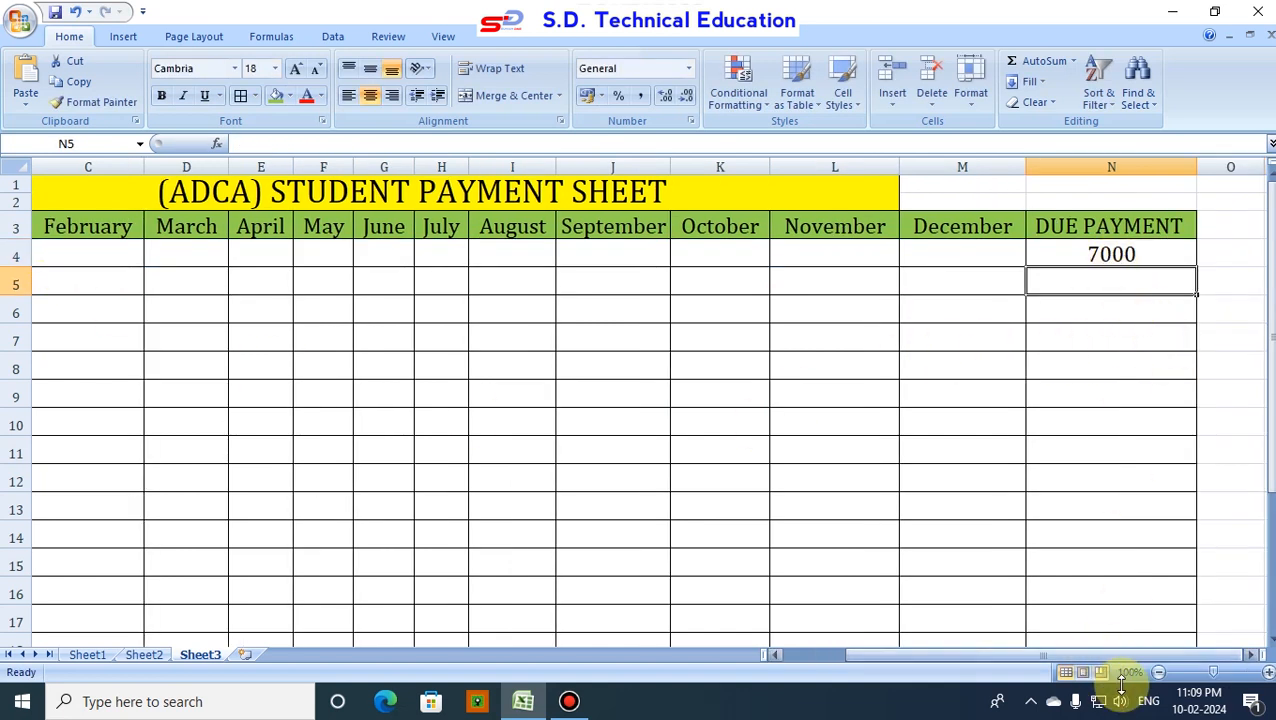
- Fill the Due Payment formula from N4 down through N23 for all students
{"action": "left_click", "coordinate": [1158, 672]}
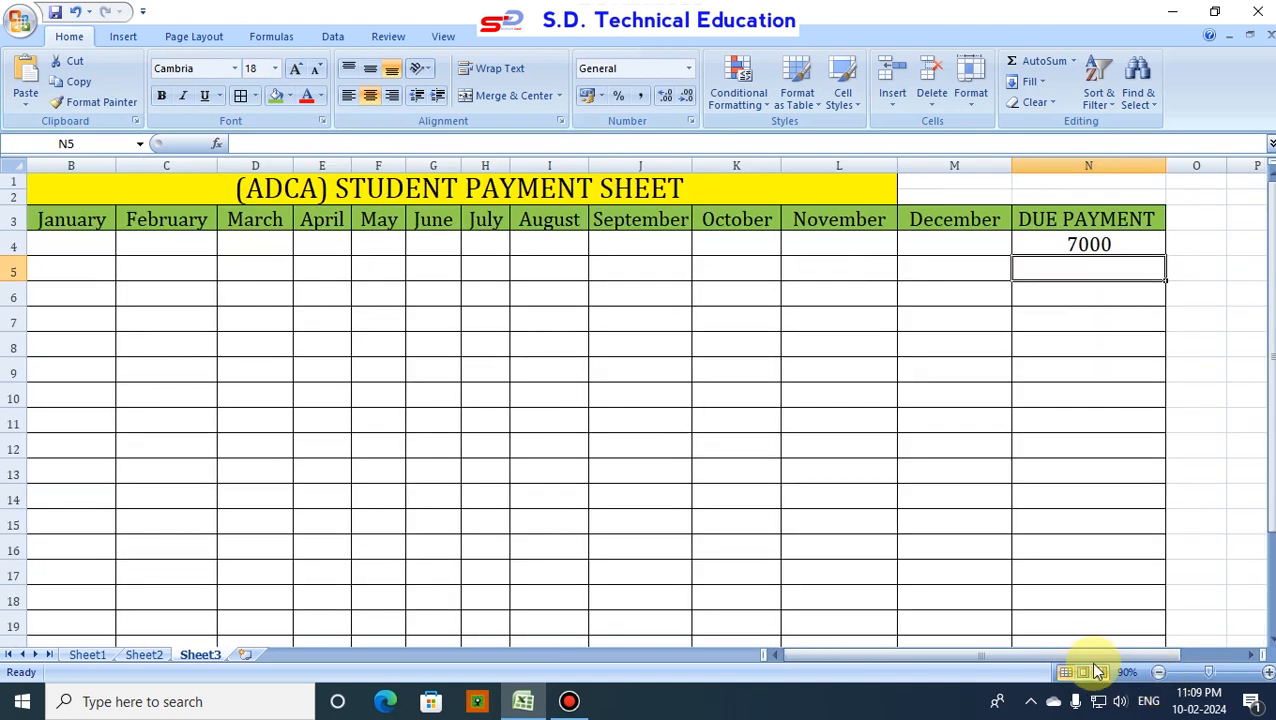
{"action": "left_click_drag", "start_coordinate": [1088, 652], "coordinate": [986, 652]}
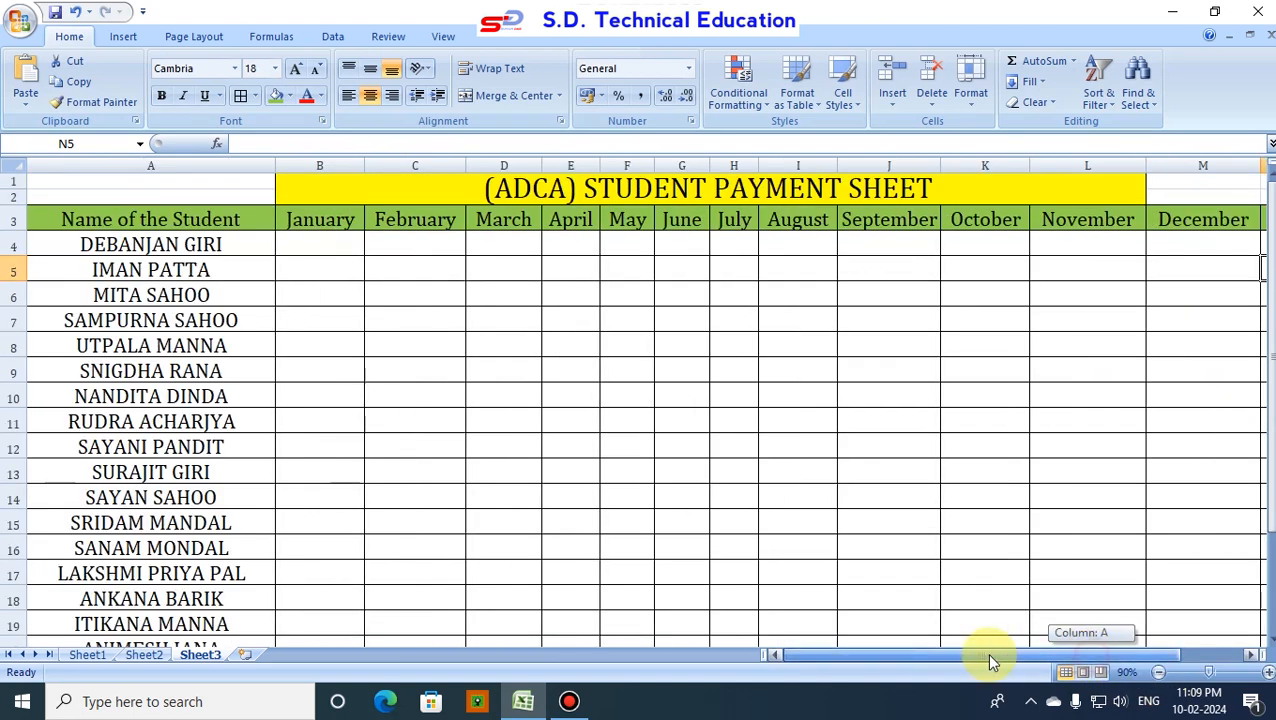
{"action": "left_click", "coordinate": [1158, 672]}
{"action": "left_click", "coordinate": [1158, 672]}
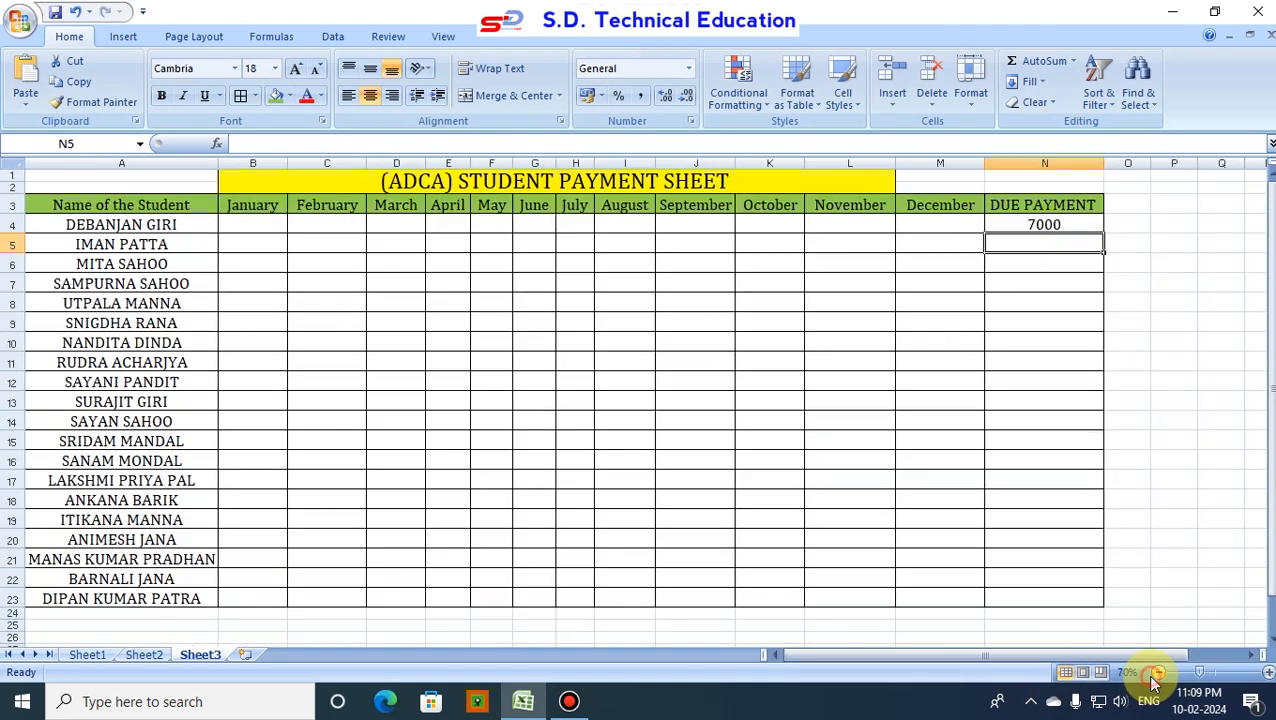
{"action": "left_click", "coordinate": [1268, 672]}
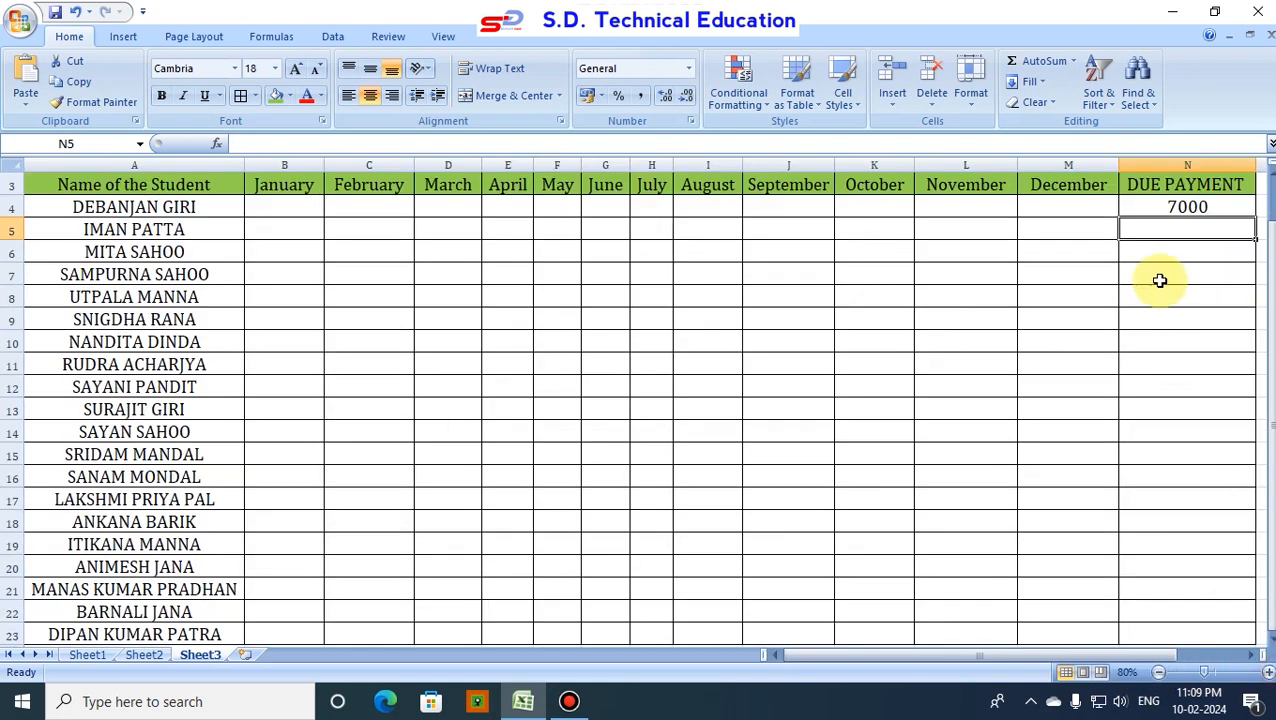
{"action": "left_click", "coordinate": [1190, 210]}
{"action": "left_click_drag", "start_coordinate": [1110, 653], "coordinate": [1242, 598]}
{"action": "scroll", "coordinate": [1225, 570], "scroll_direction": "up", "scroll_amount": 2}
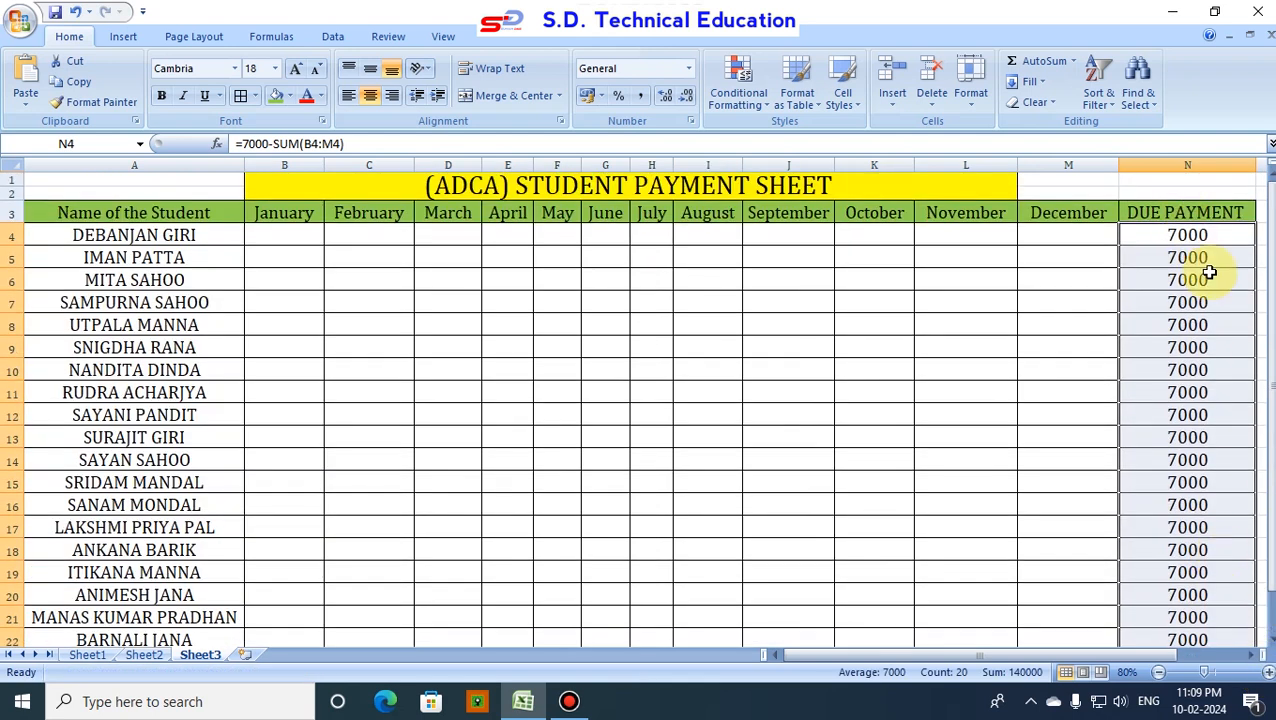
{"action": "left_click", "coordinate": [1185, 233]}
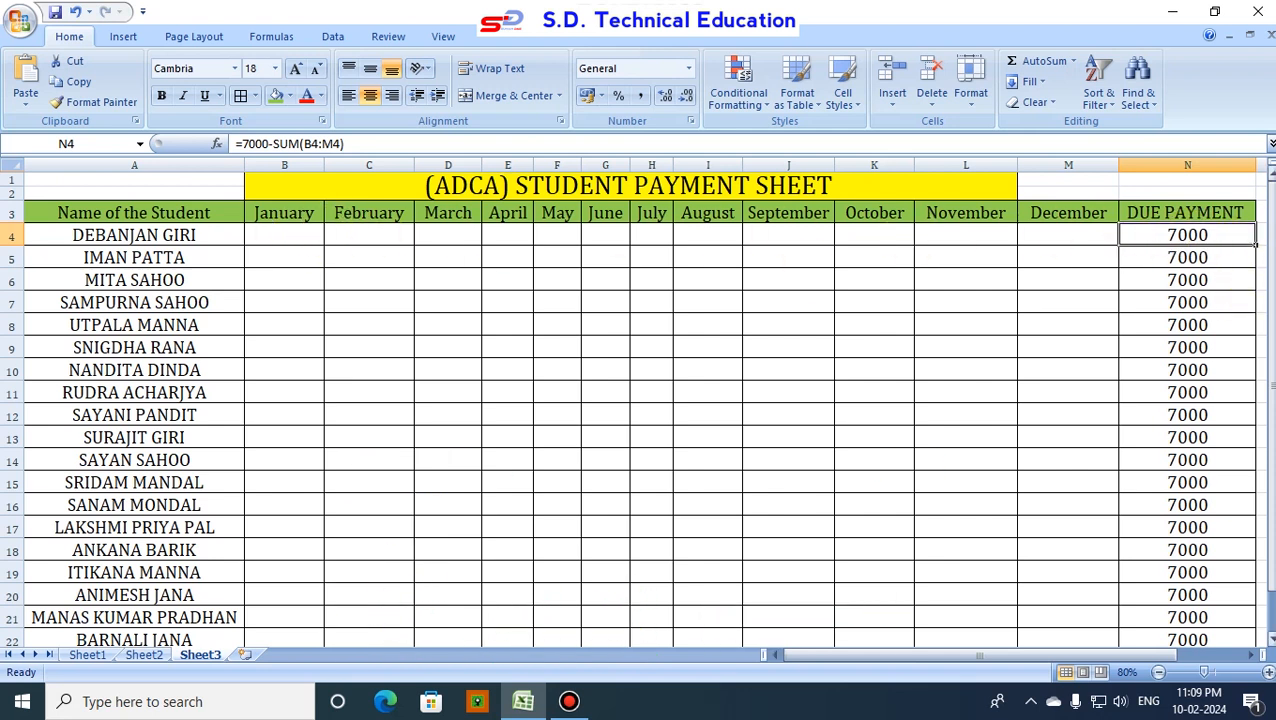
- Enter payments of 1000 for January and 500 for February in the first student's row
{"action": "left_click", "coordinate": [296, 234]}
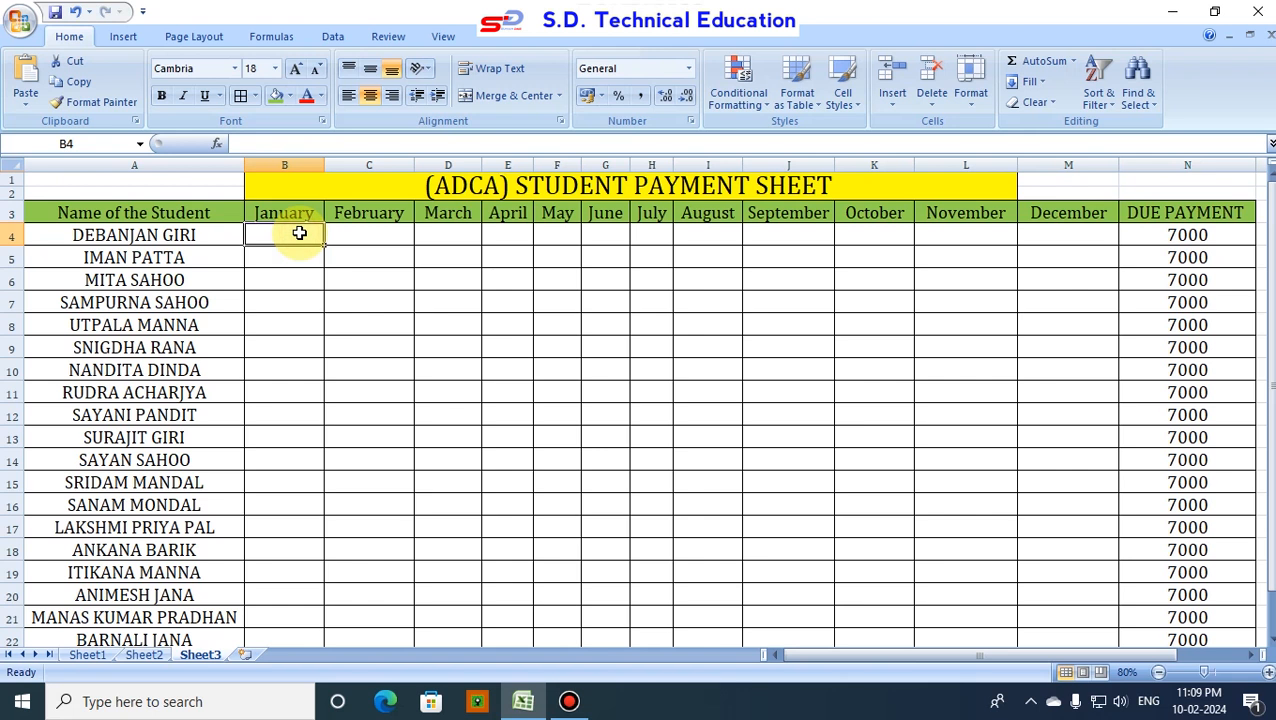
{"action": "type", "text": "100"}
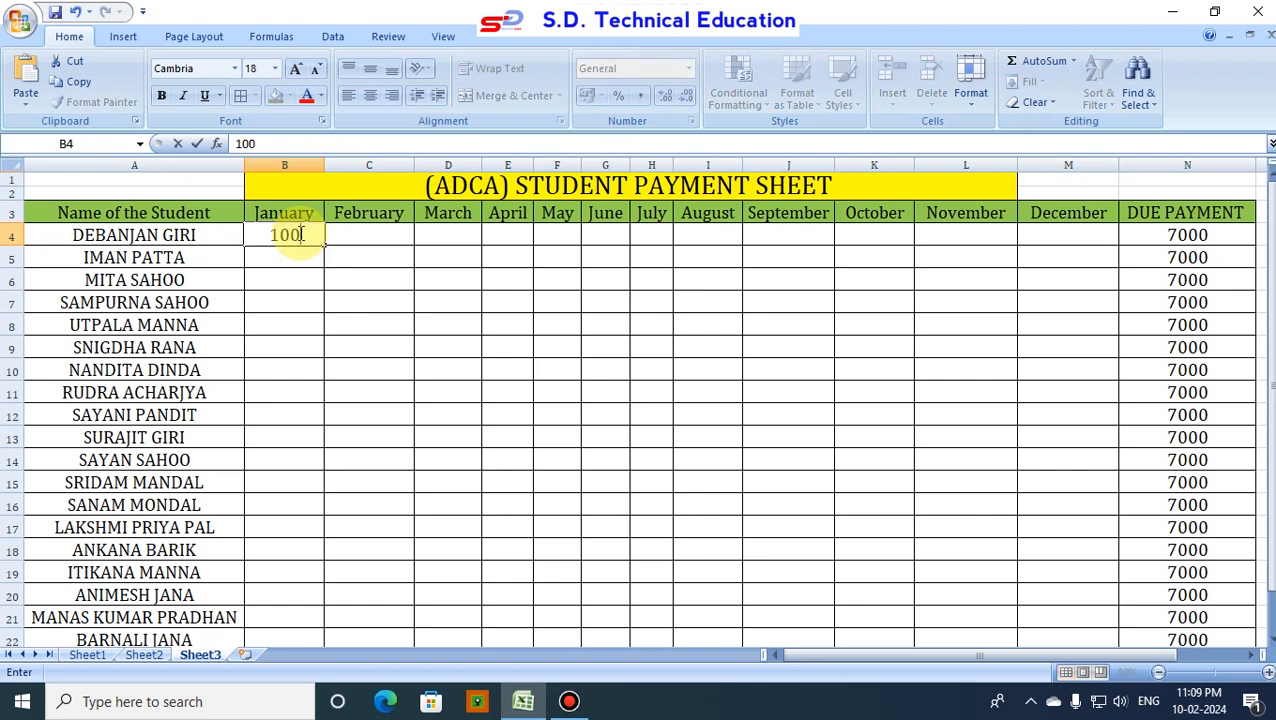
{"action": "type", "text": "0"}
{"action": "key", "text": "Return"}
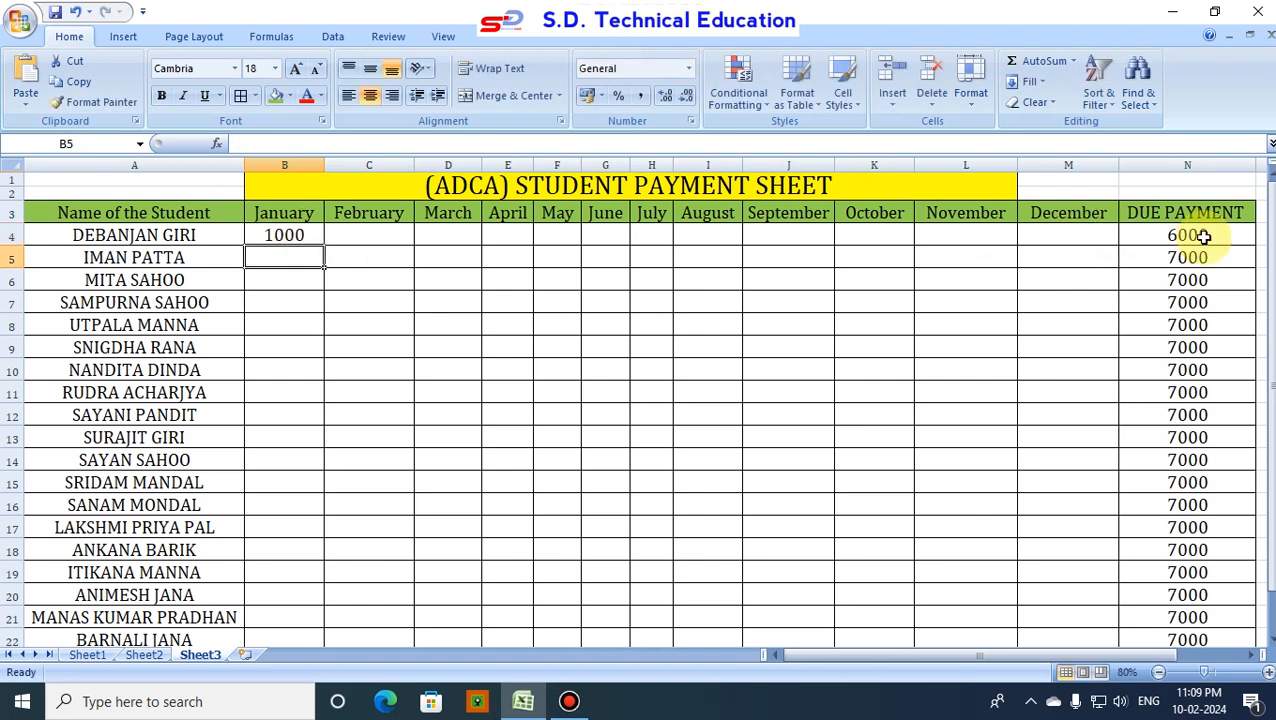
{"action": "left_click", "coordinate": [375, 238]}
{"action": "type", "text": "5"}
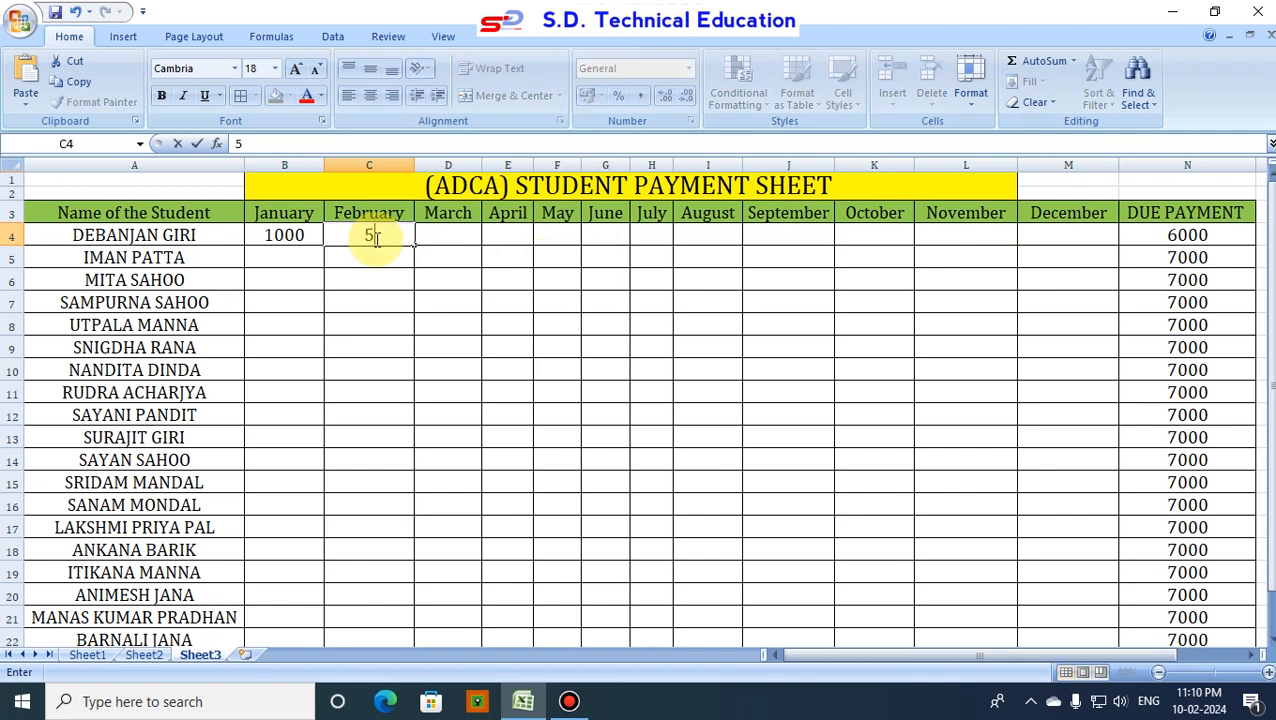
{"action": "type", "text": "00"}
{"action": "key", "text": "Return"}
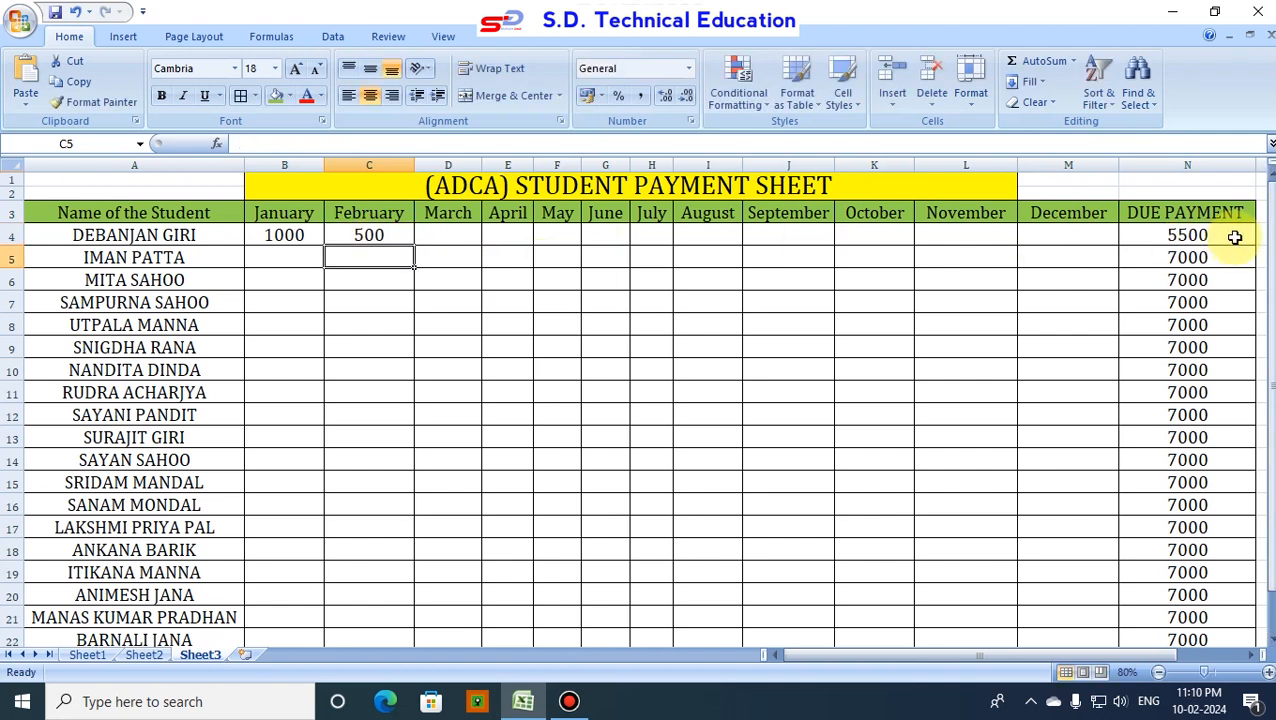
- Enter payments of 500 each for March and April in the first student's row
{"action": "left_click", "coordinate": [456, 238]}
{"action": "type", "text": "50"}
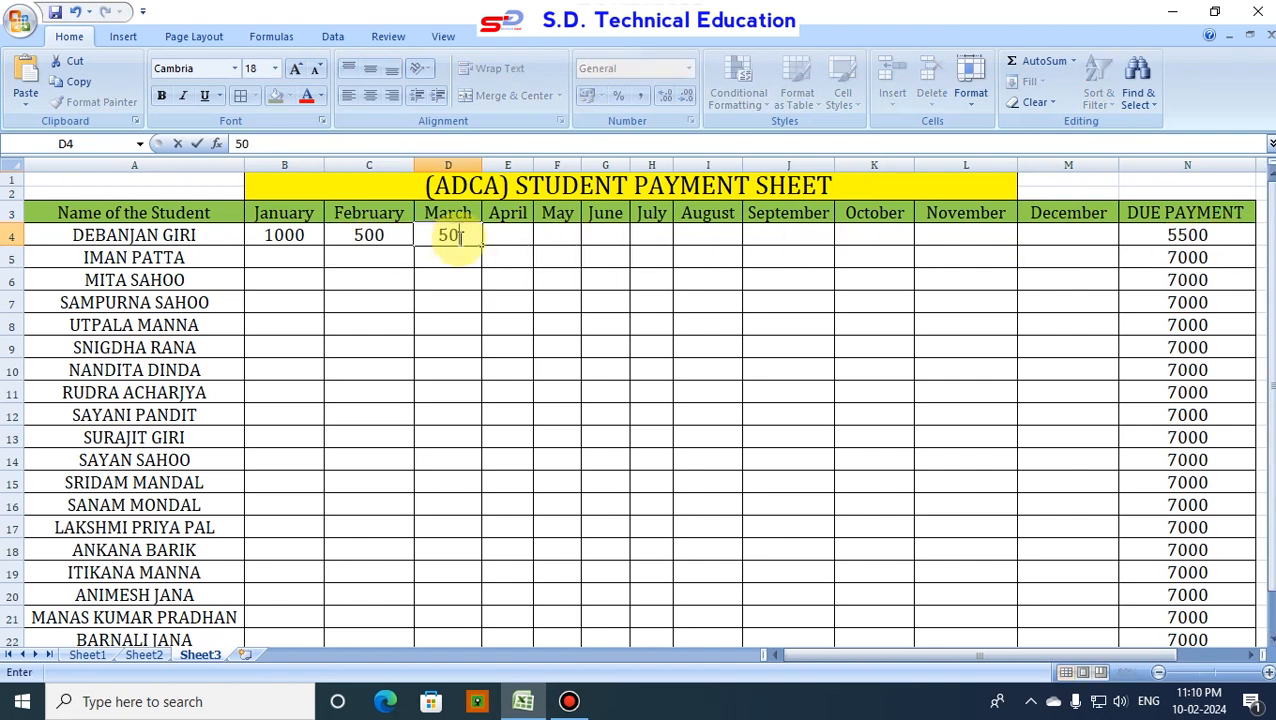
{"action": "type", "text": "0"}
{"action": "key", "text": "Return"}
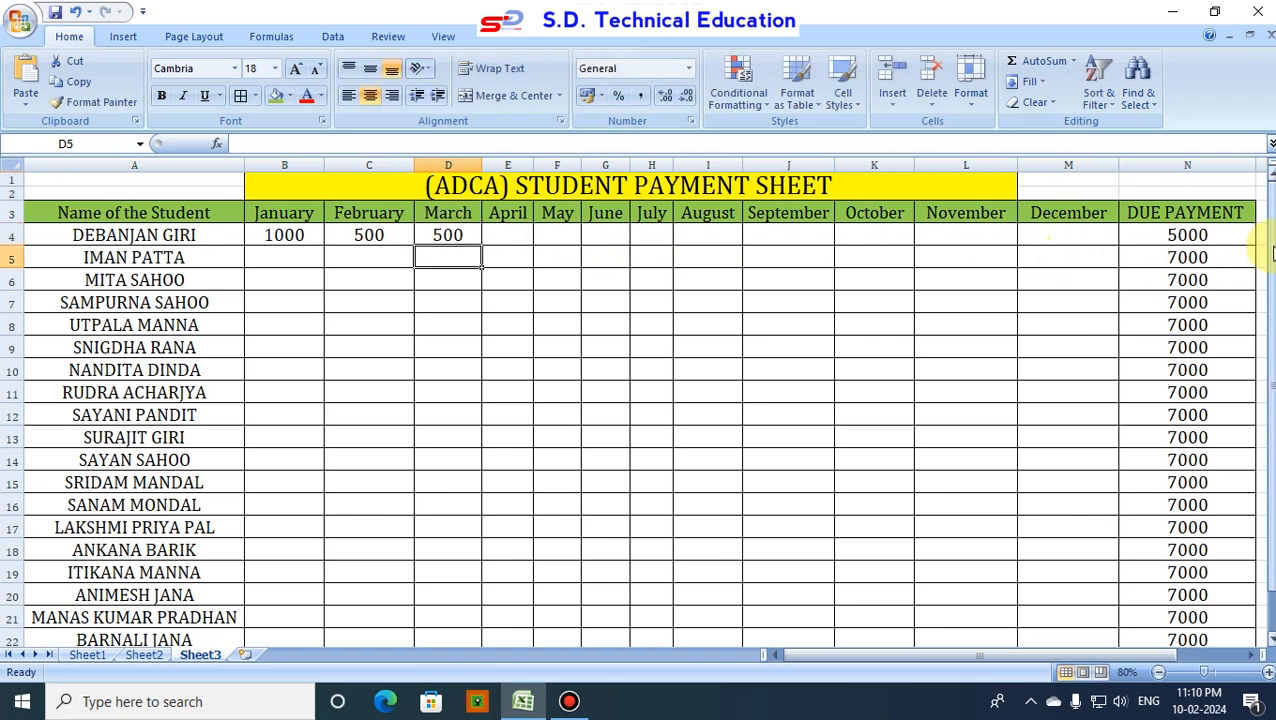
{"action": "left_click", "coordinate": [513, 239]}
{"action": "type", "text": "500"}
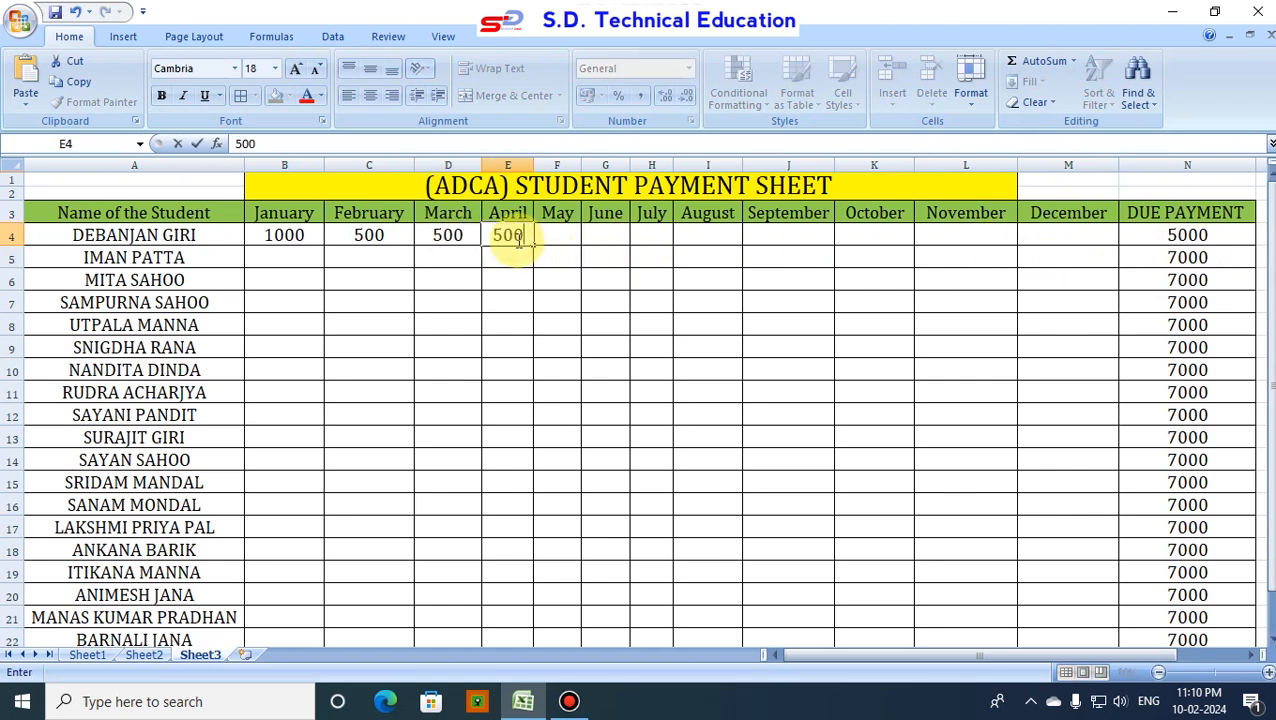
{"action": "key", "text": "Return"}
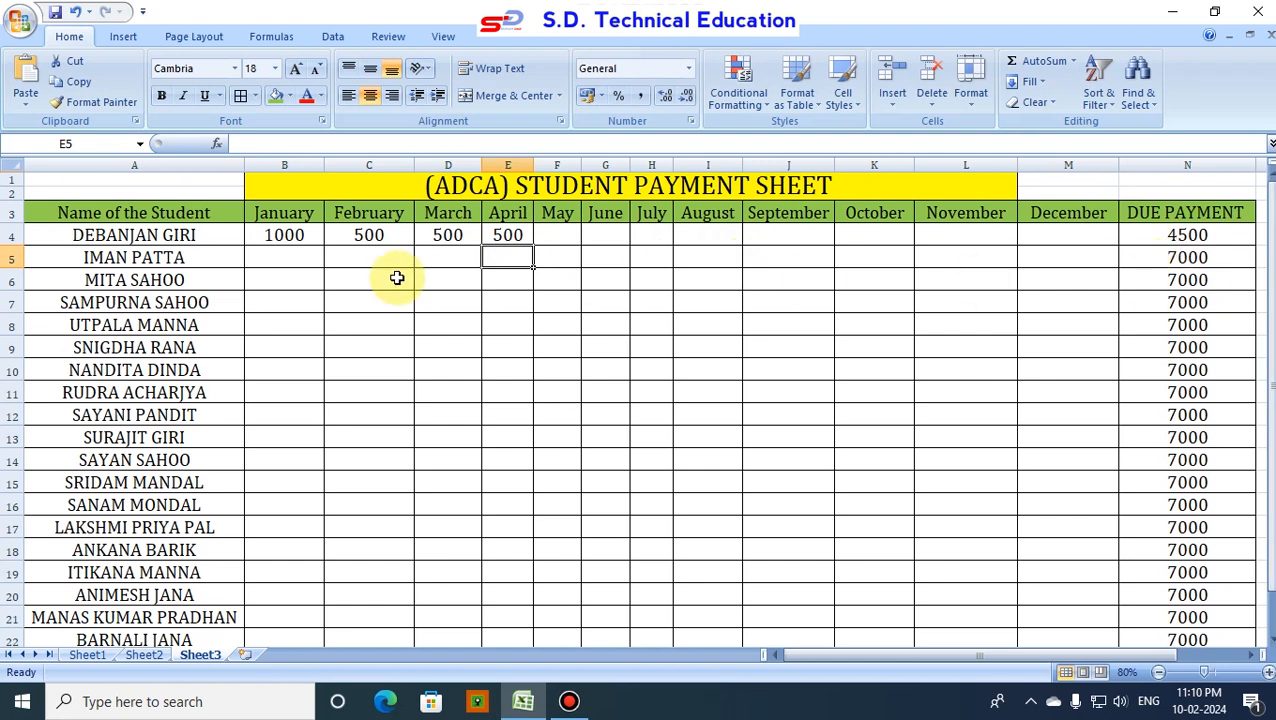
- Enter a January payment of 2000 for the student in row 10 and check that row's Due Payment formula
{"action": "left_click", "coordinate": [388, 364]}
{"action": "left_click", "coordinate": [267, 373]}
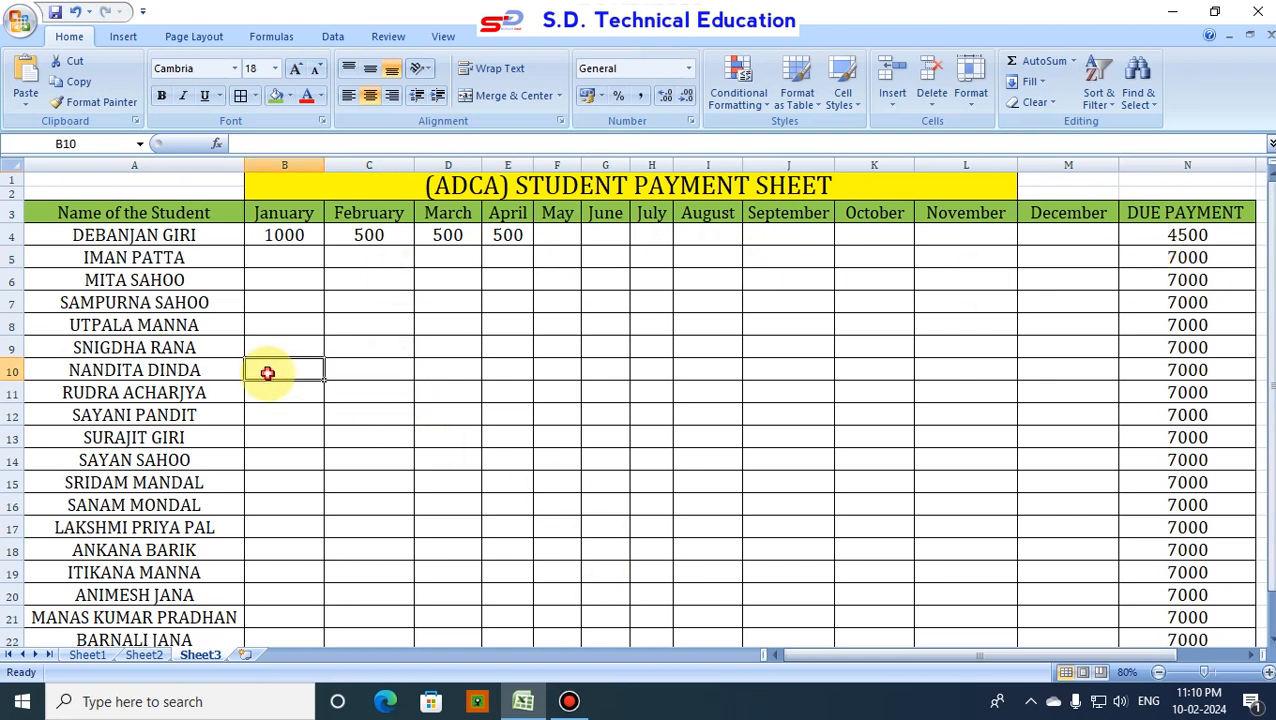
{"action": "type", "text": "2000"}
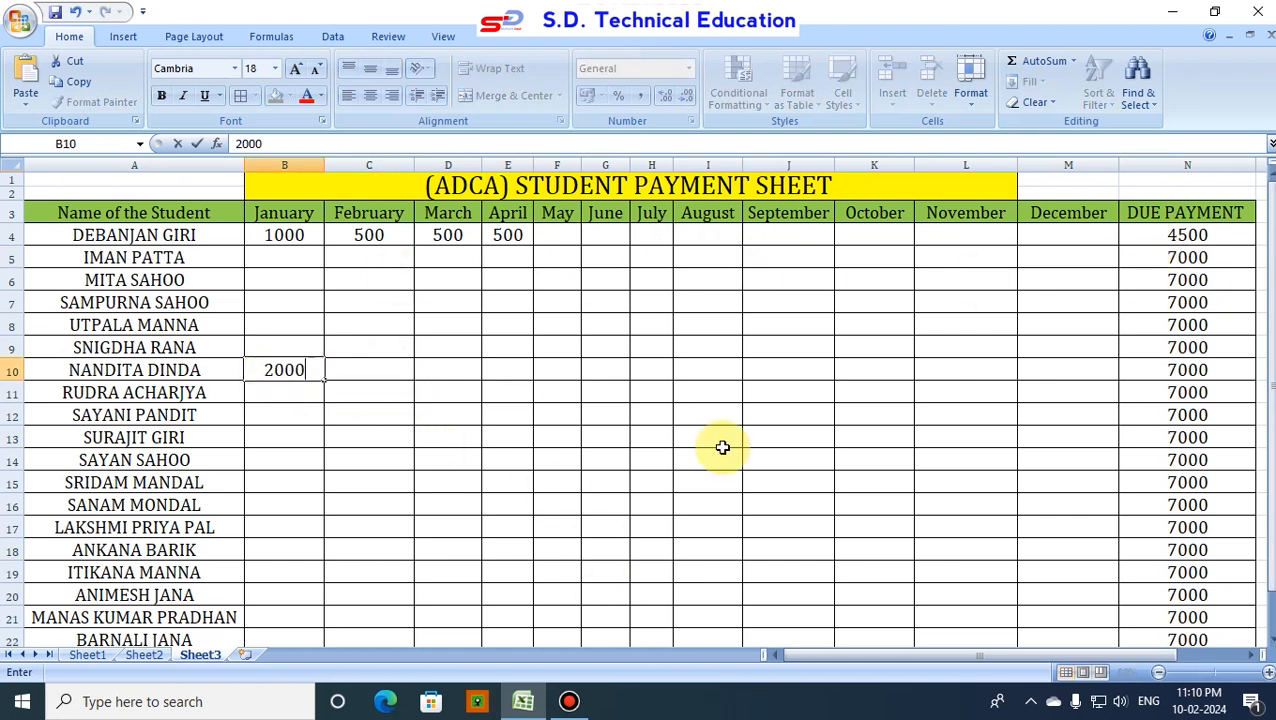
{"action": "key", "text": "Return"}
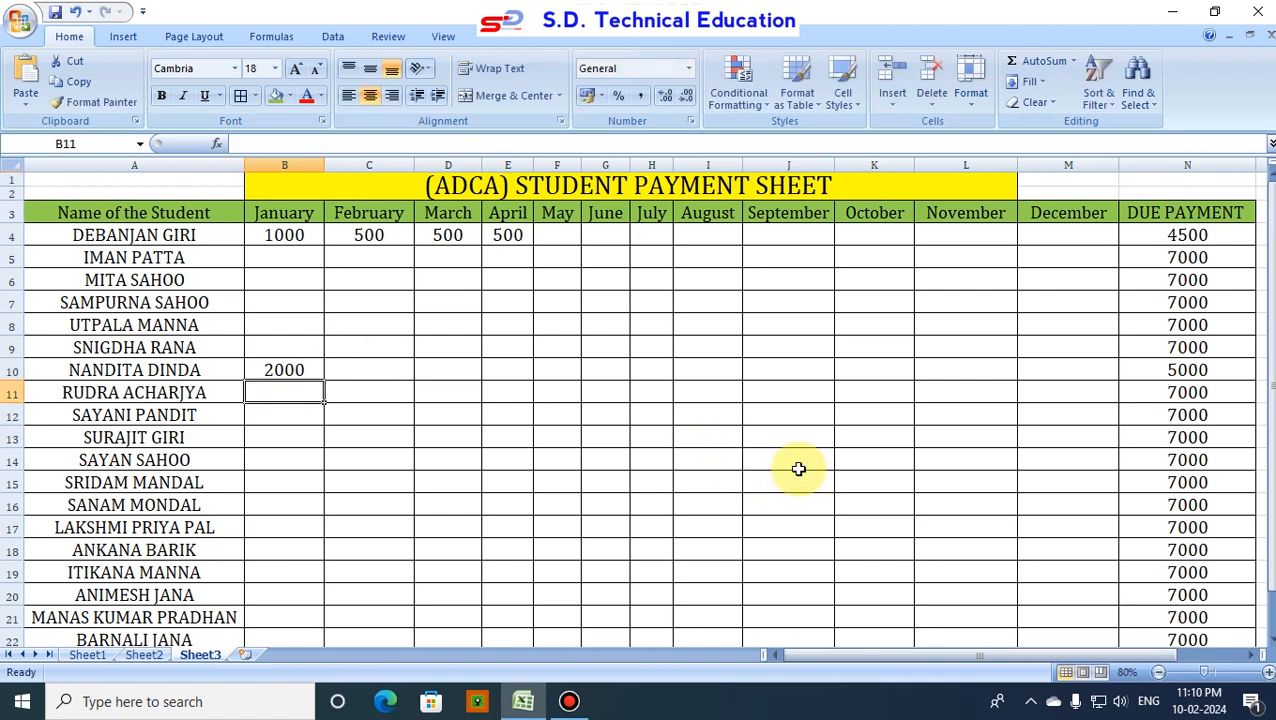
{"action": "left_click", "coordinate": [1150, 368]}
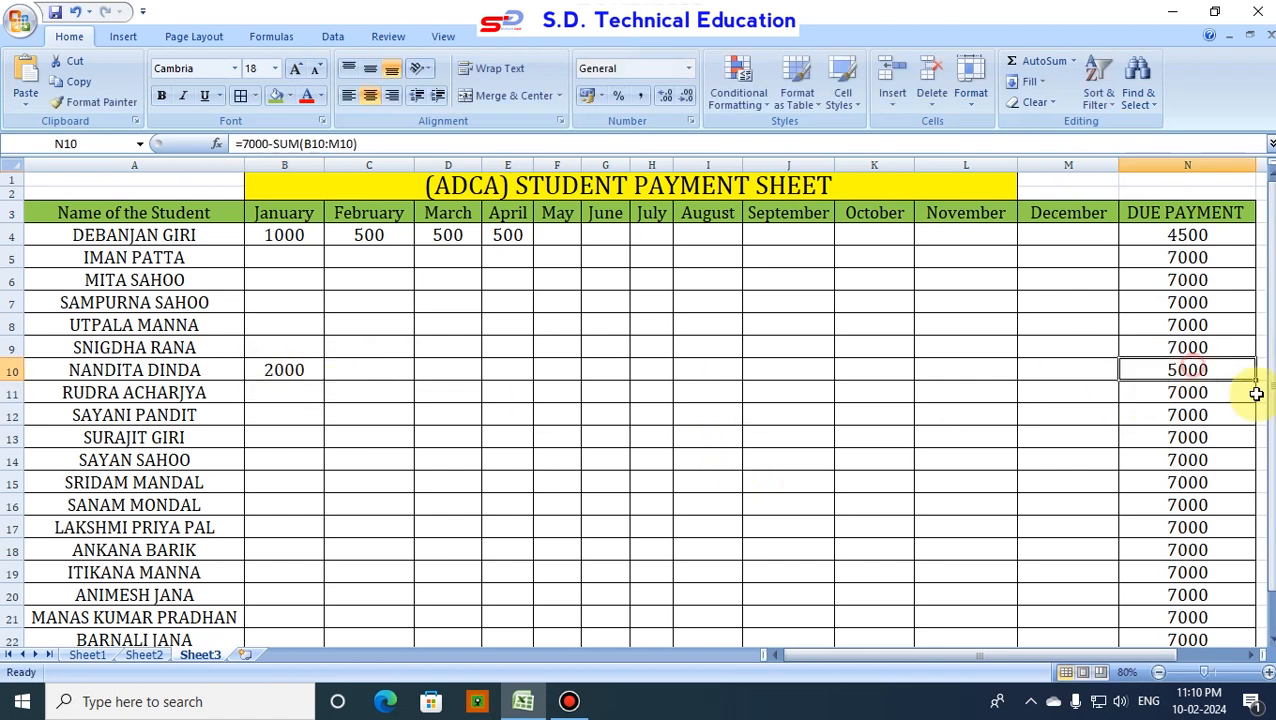
{"action": "left_click", "coordinate": [8, 370]}
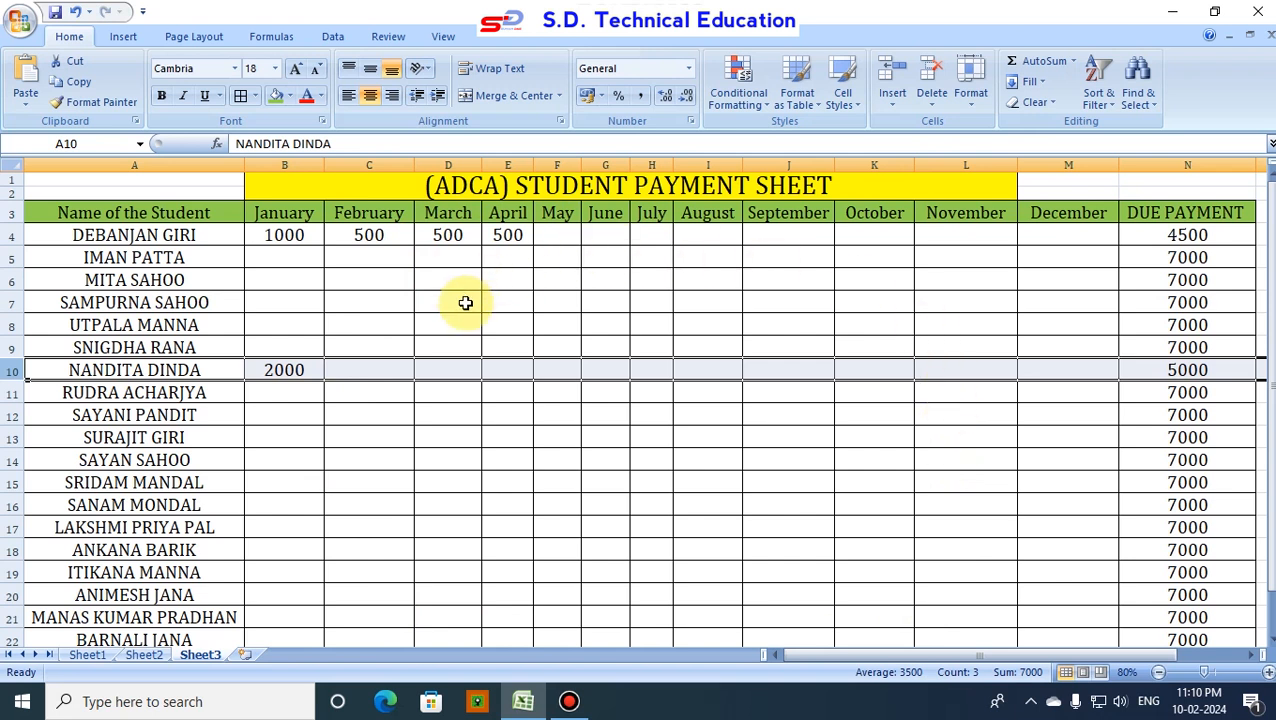
{"action": "left_click", "coordinate": [588, 273]}
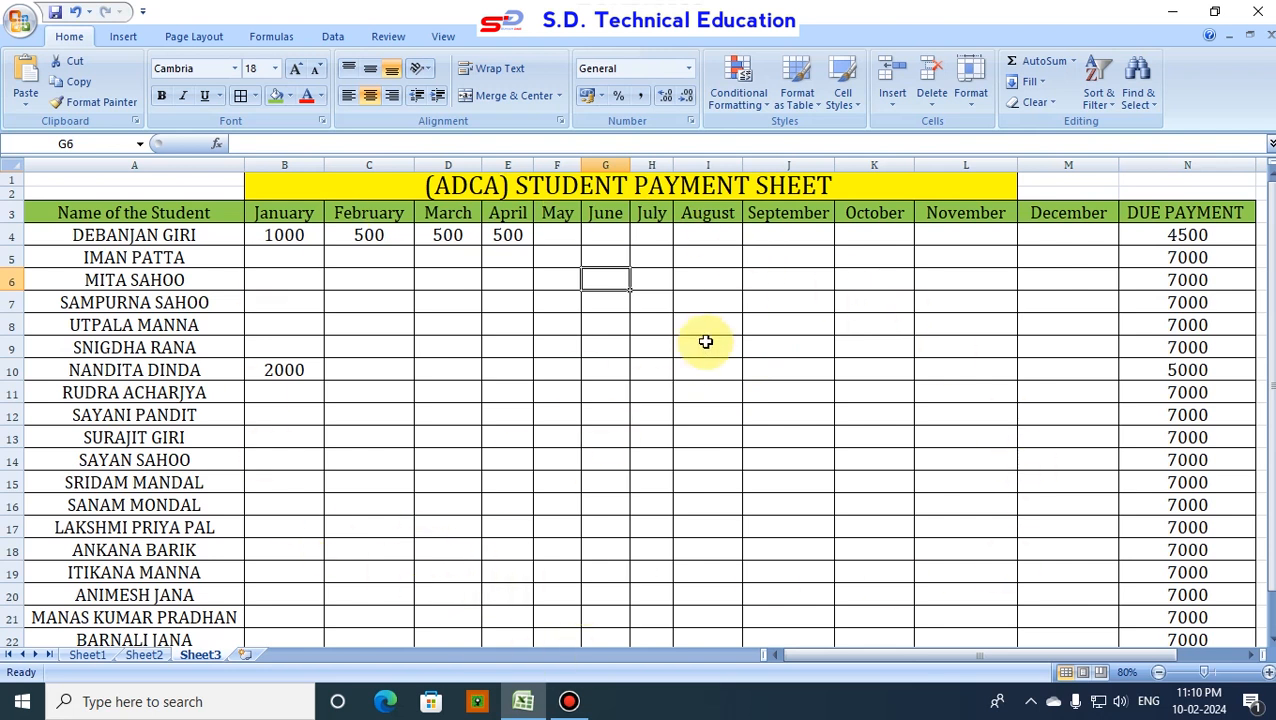
- Enter a February payment of 5000 for the student in row 10
{"action": "left_click", "coordinate": [562, 239]}
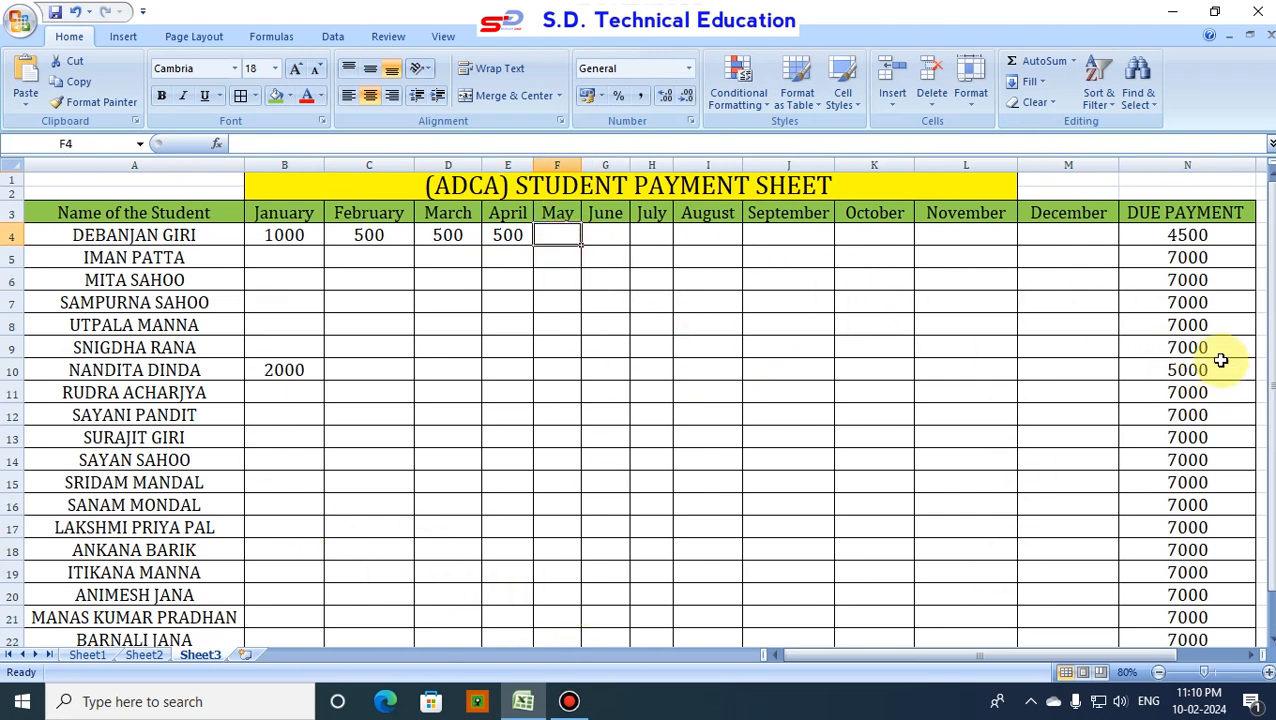
{"action": "left_click", "coordinate": [371, 370]}
{"action": "type", "text": "50"}
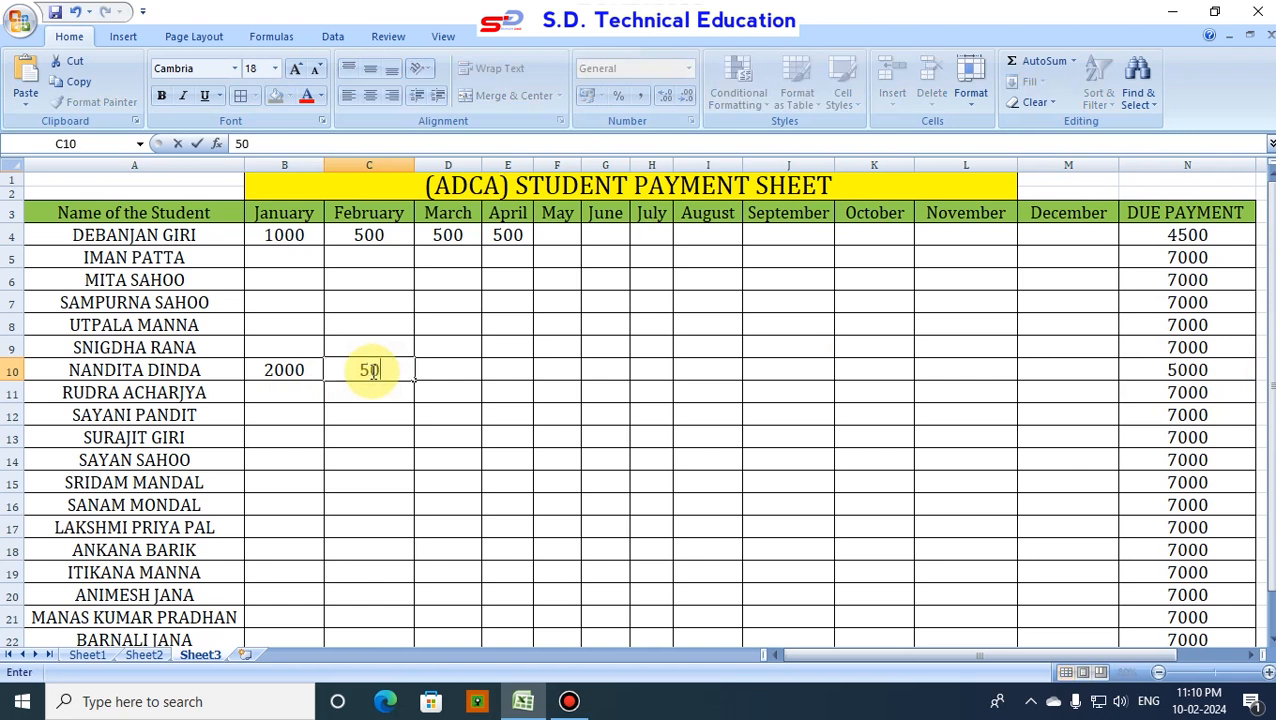
{"action": "type", "text": "00"}
{"action": "key", "text": "Return"}
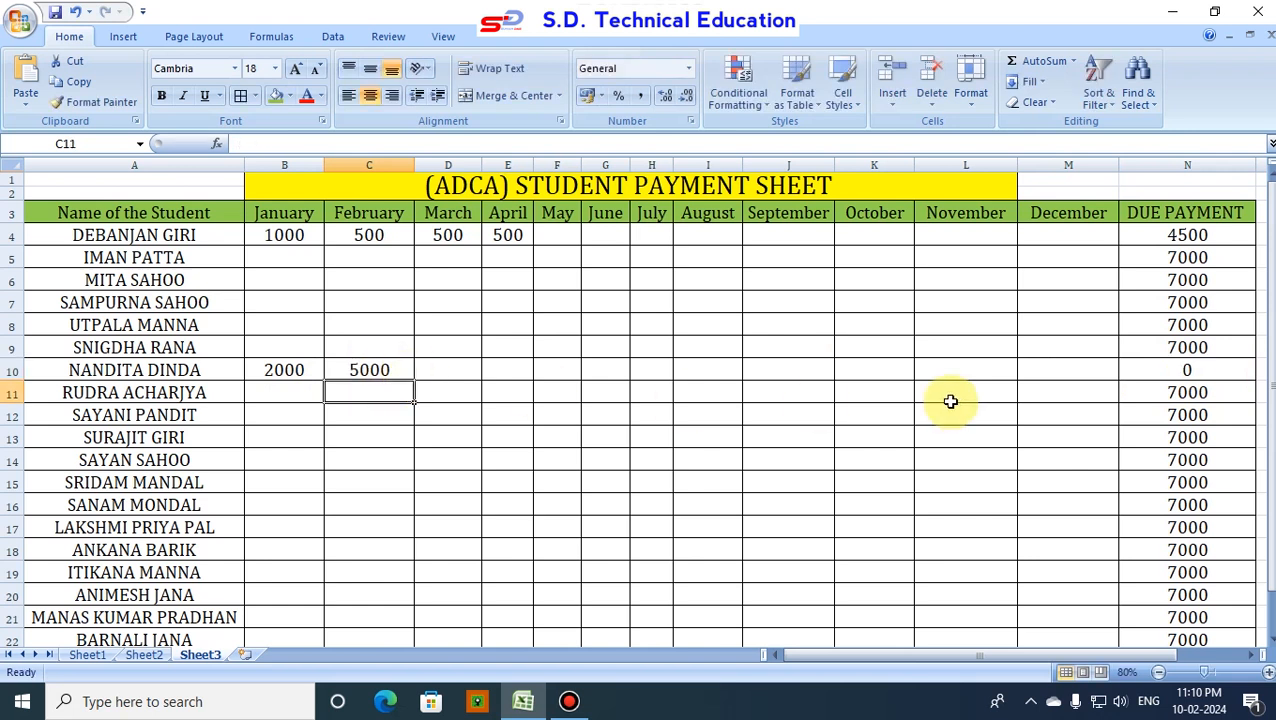